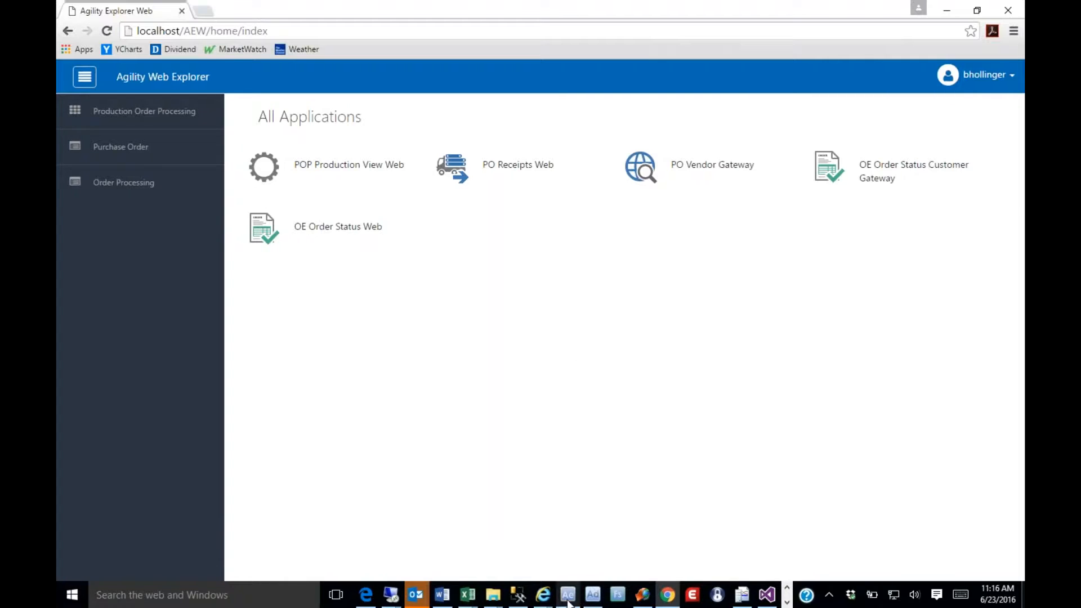
Switch to Wisys Agility Design Studio and create a new project named "Web Project" that is flagged as a web project
{"action": "left_click", "coordinate": [594, 597]}
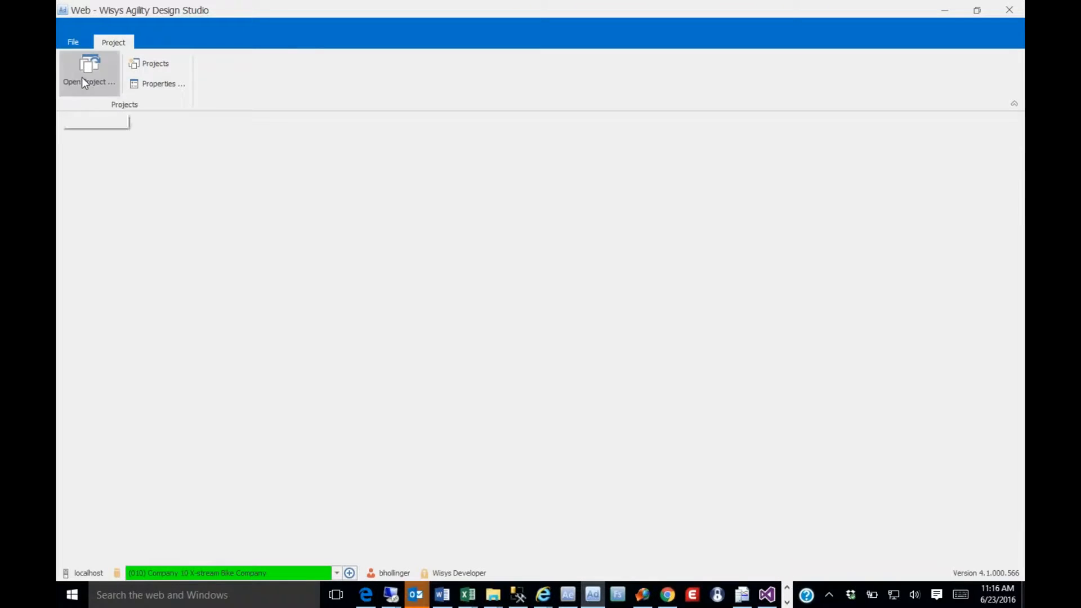
{"action": "left_click", "coordinate": [82, 76]}
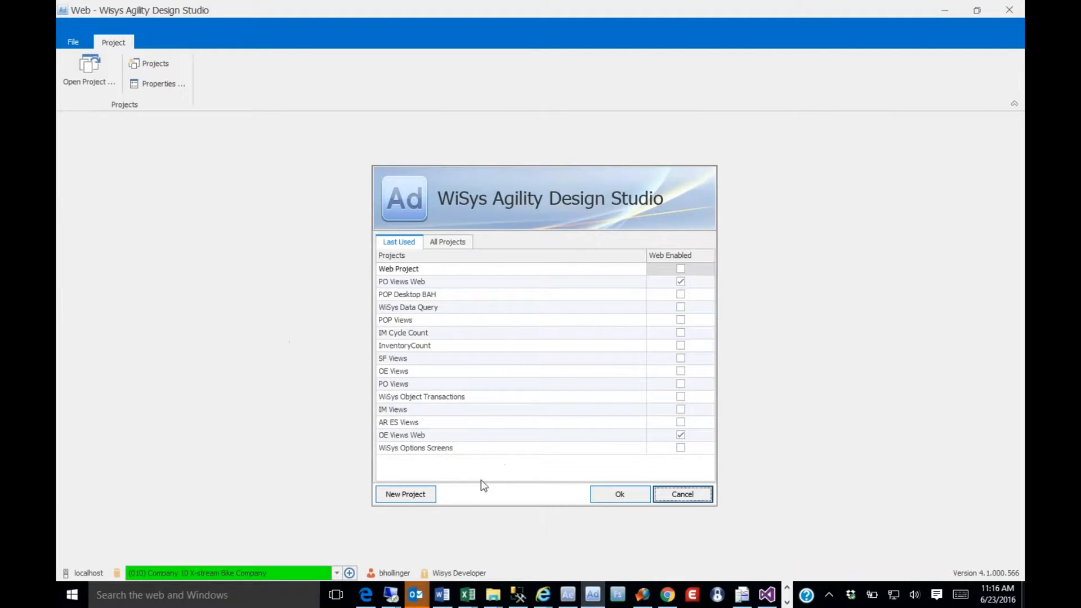
{"action": "left_click", "coordinate": [403, 492]}
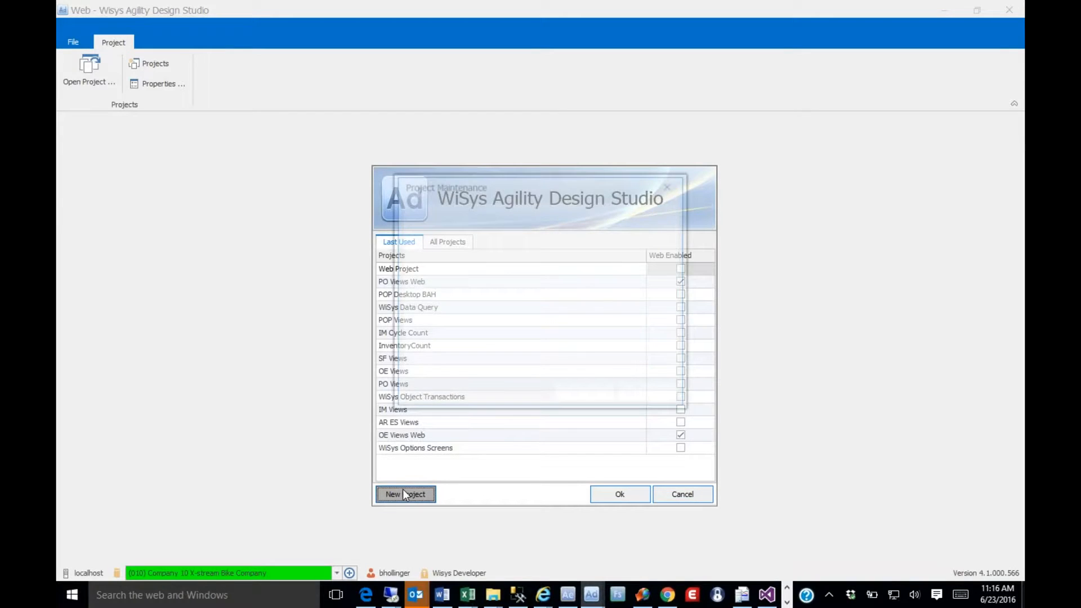
{"action": "type", "text": "Web Project"}
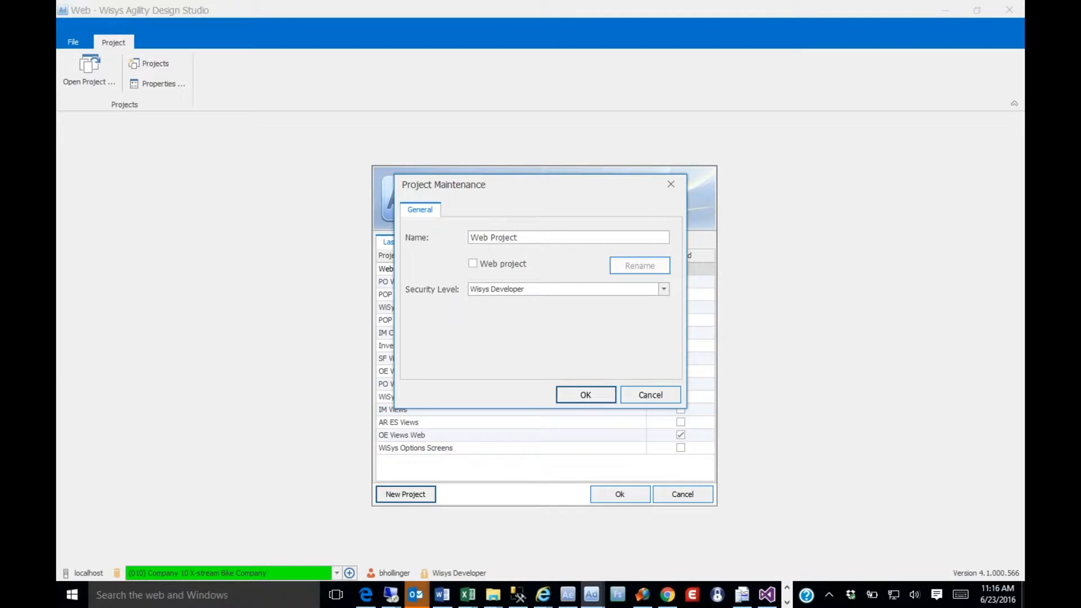
{"action": "left_click", "coordinate": [472, 264]}
{"action": "left_click", "coordinate": [586, 397]}
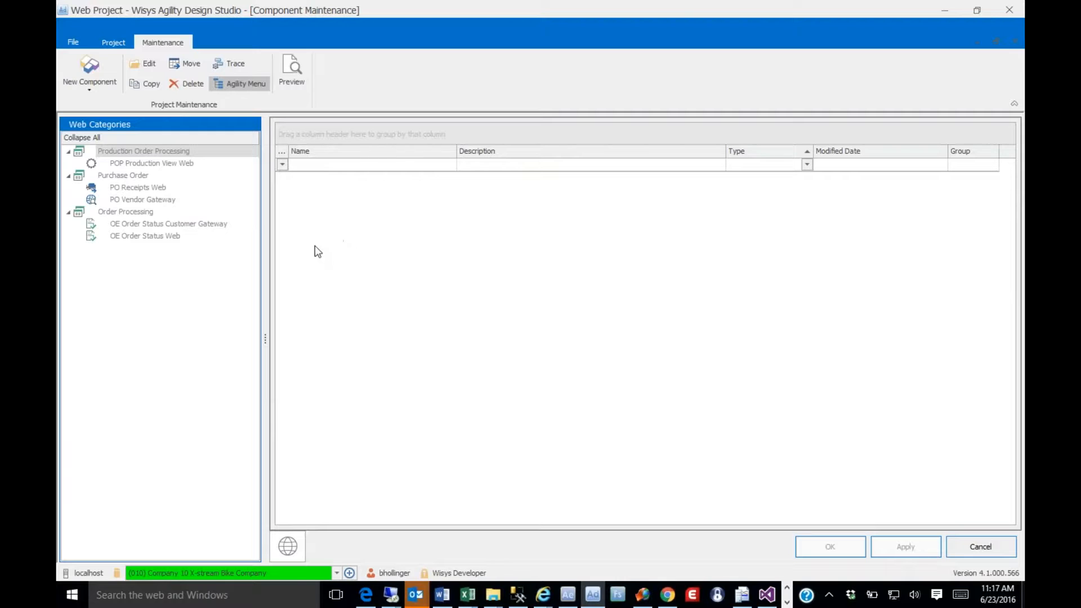
Start a new grid component and name it with the author's first name in possessive form followed by "Grid"
{"action": "left_click", "coordinate": [79, 72]}
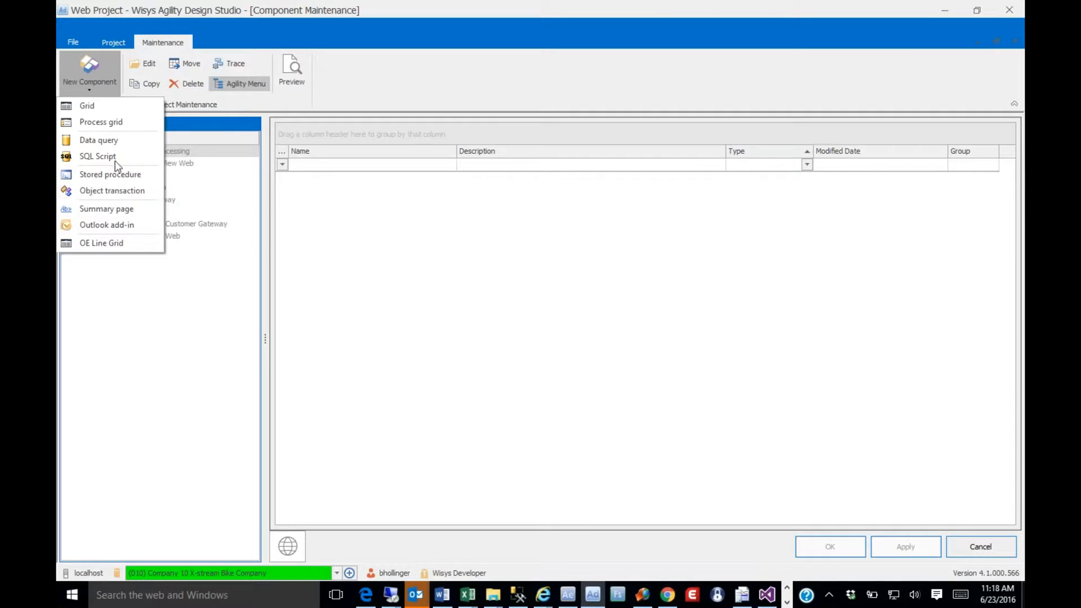
{"action": "left_click", "coordinate": [87, 107]}
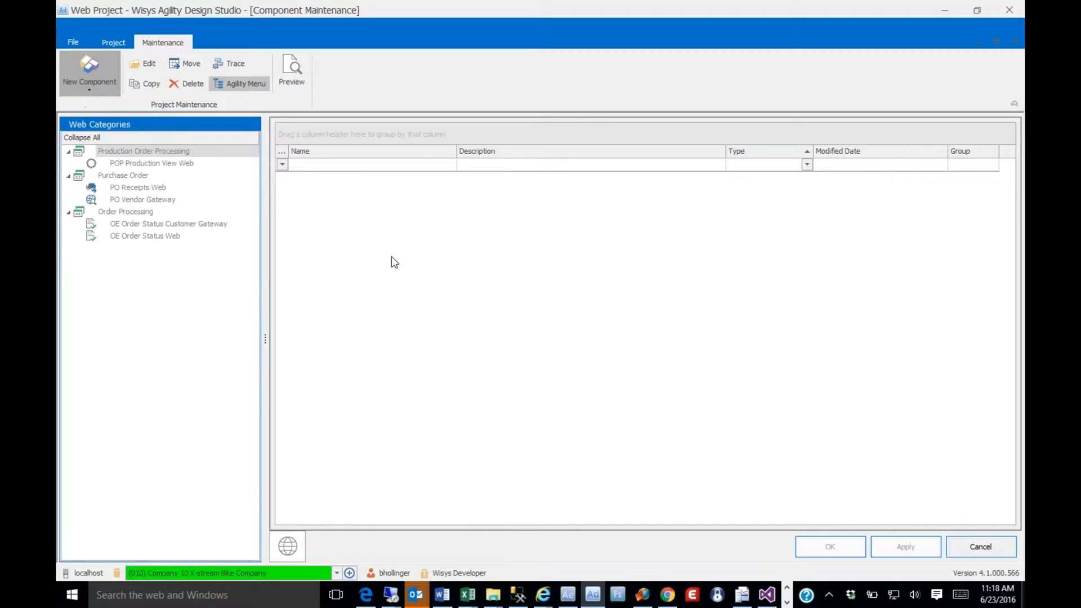
{"action": "type", "text": "Brucew"}
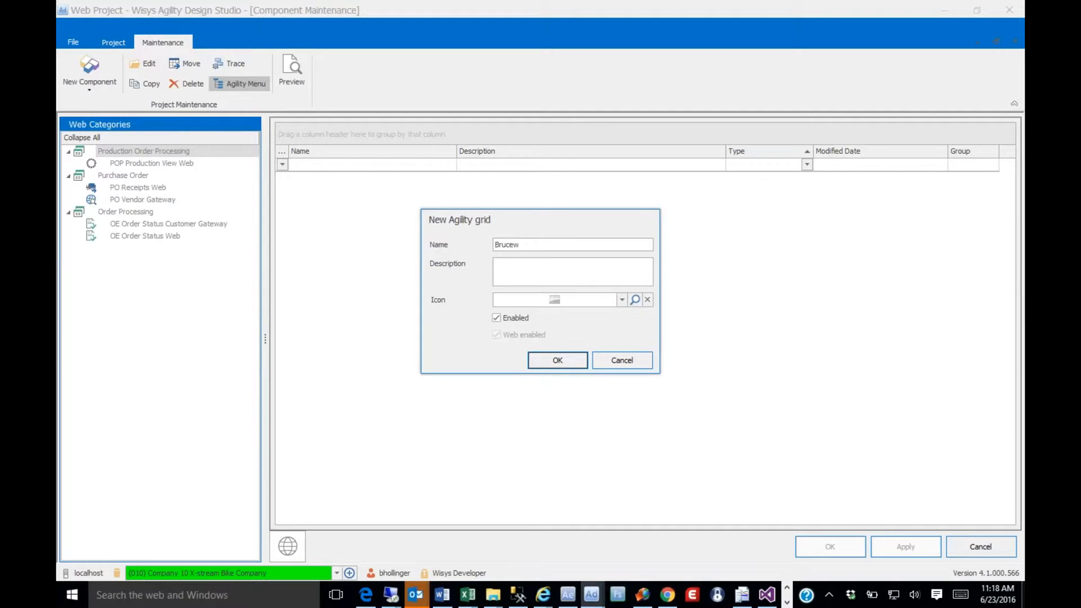
{"action": "type", "text": "'s Grid"}
Assign the multi-line chart web icon to the new grid and create the grid
{"action": "left_click", "coordinate": [622, 301]}
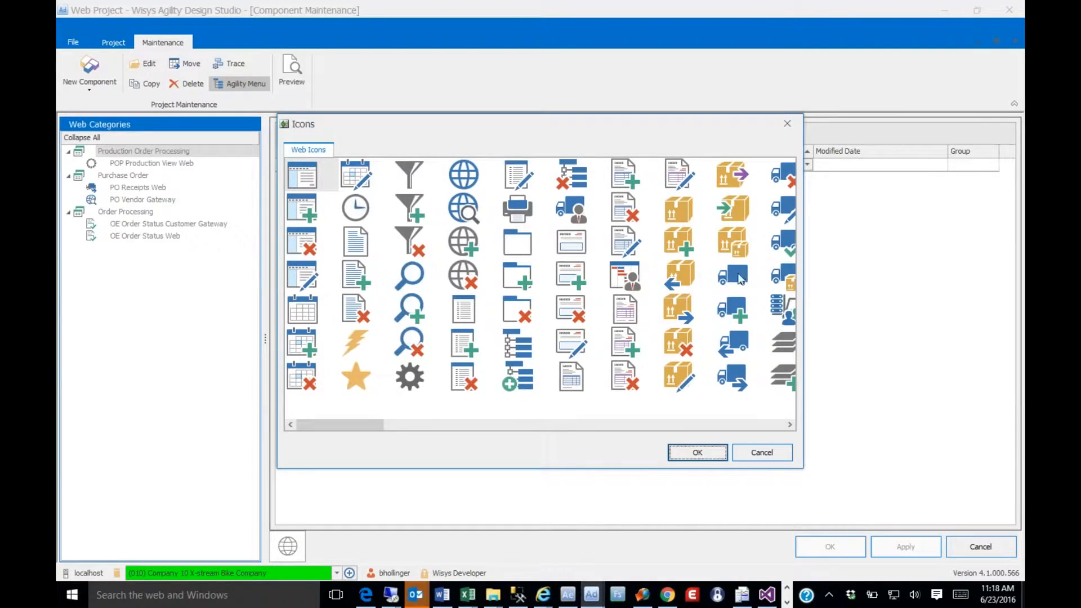
{"action": "left_click", "coordinate": [753, 425]}
{"action": "left_click", "coordinate": [753, 425]}
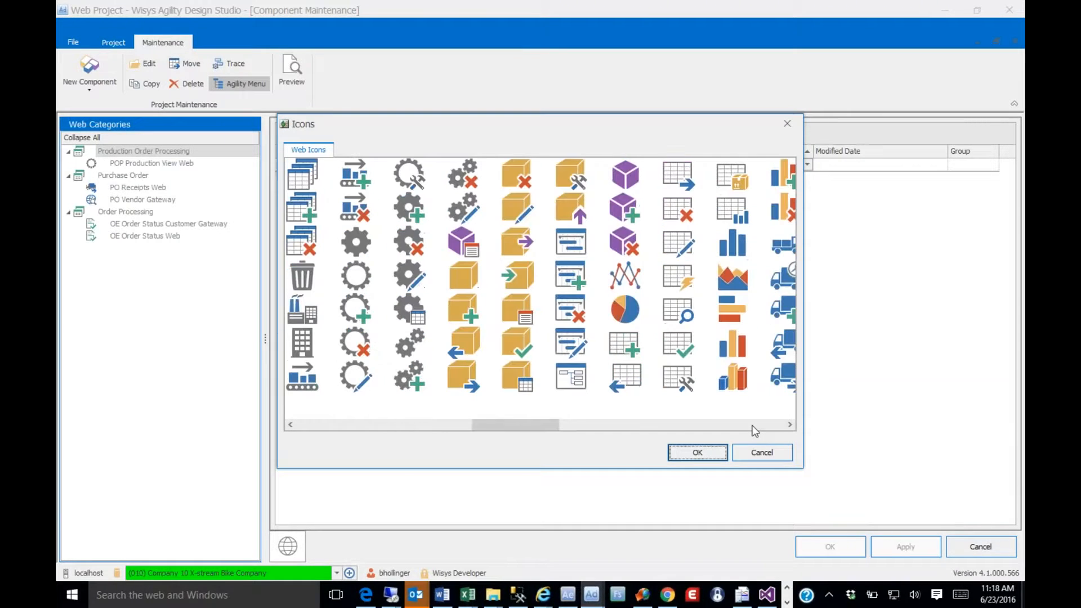
{"action": "double_click", "coordinate": [621, 281]}
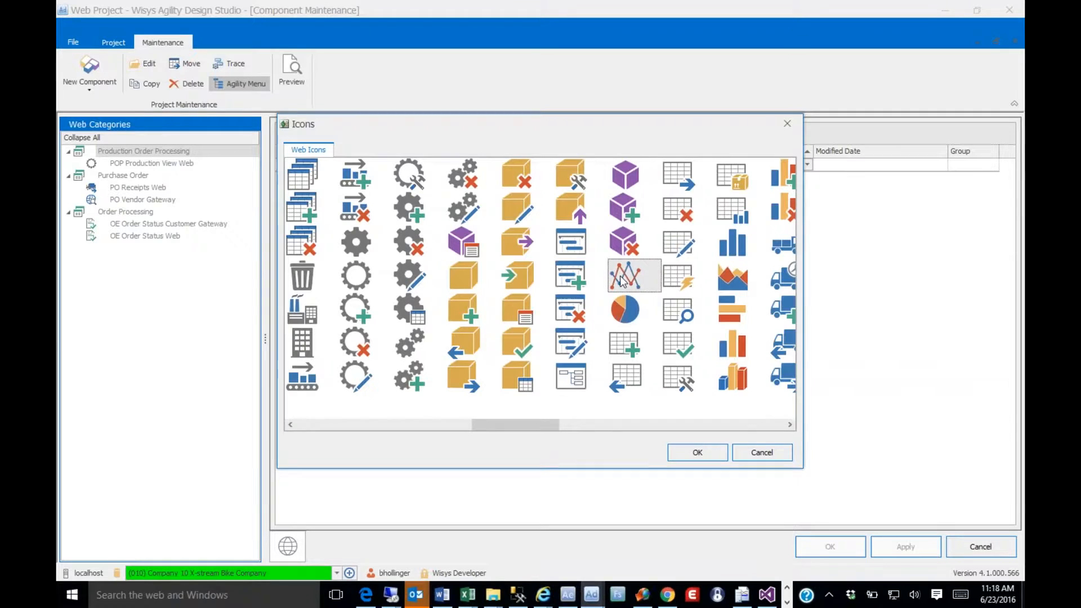
{"action": "left_click", "coordinate": [574, 359]}
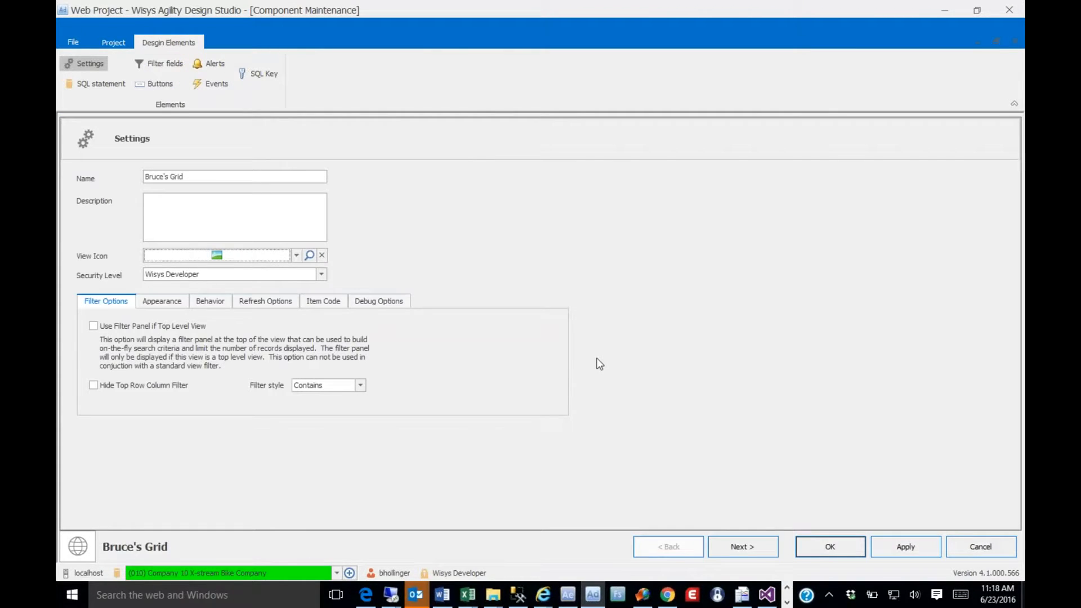
Enter the grid's SQL statement "select * from oeordhdr_sql" and load the table into the query designer
{"action": "left_click", "coordinate": [726, 543]}
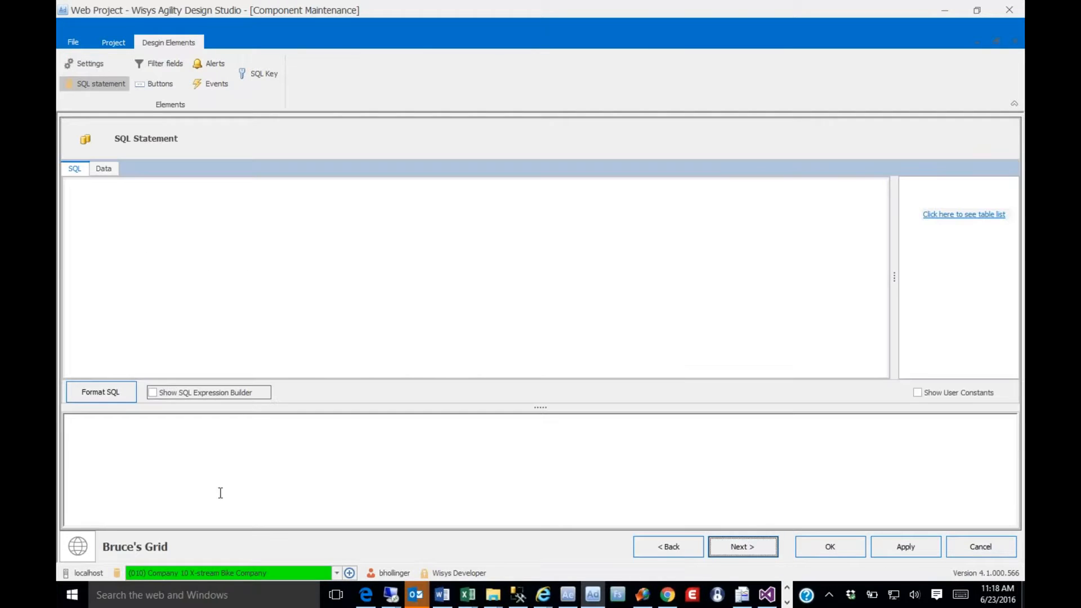
{"action": "left_click", "coordinate": [200, 460]}
{"action": "type", "text": "sel"}
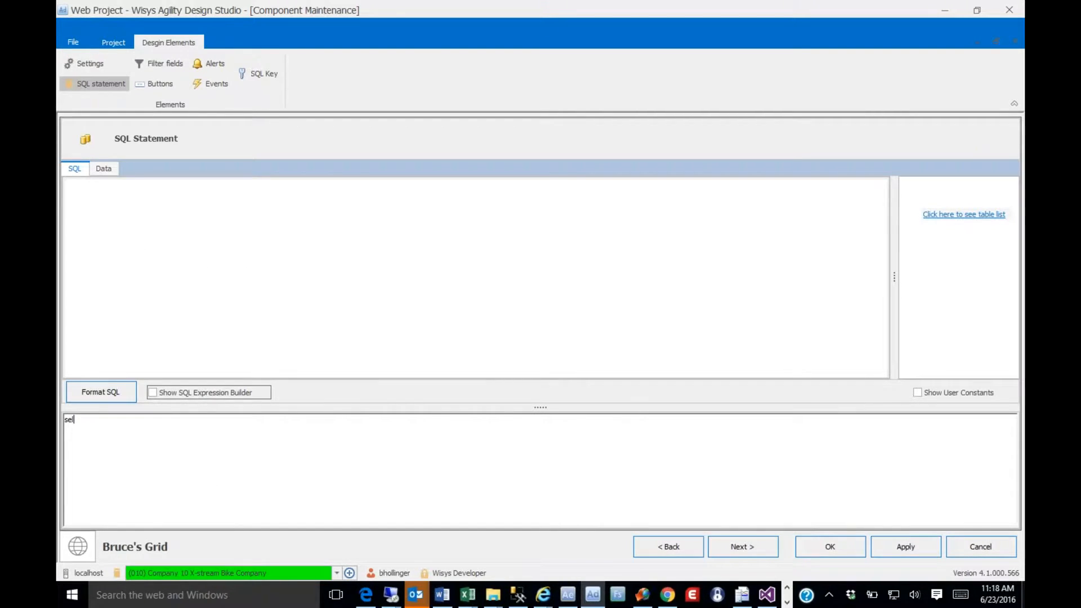
{"action": "type", "text": "ect * from oeordhdr_sql"}
{"action": "left_click", "coordinate": [205, 280]}
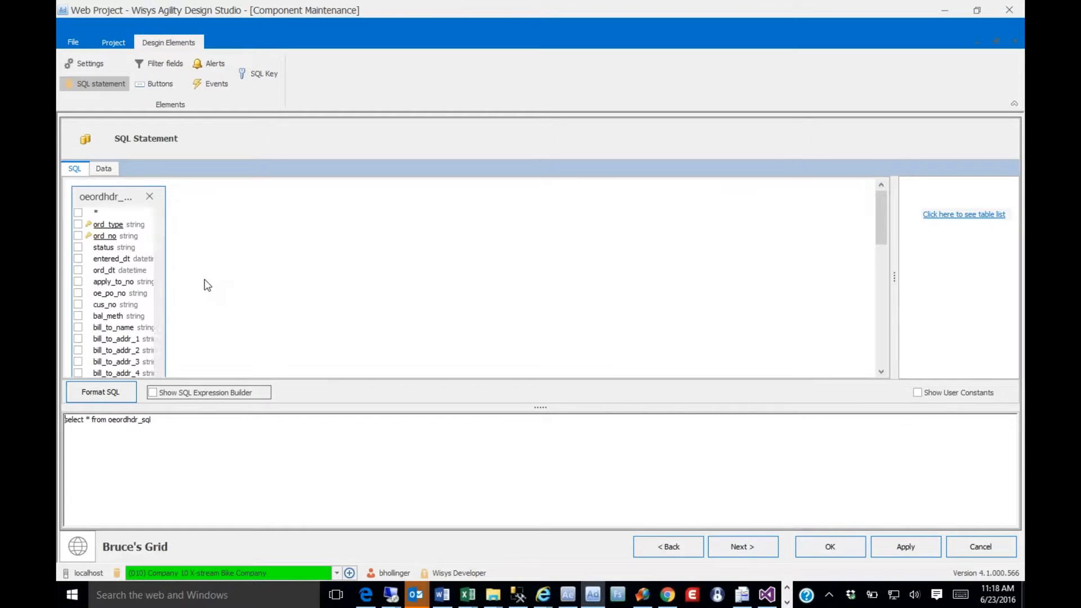
Include ord_type, ord_no, status, entered_dt, ord_dt, apply_to_no, oe_po_no, cus_no, bill_to_name, bill_to_addr_1 and bill_to_addr_2 from oeordhdr_sql in the query
{"action": "left_click", "coordinate": [78, 225]}
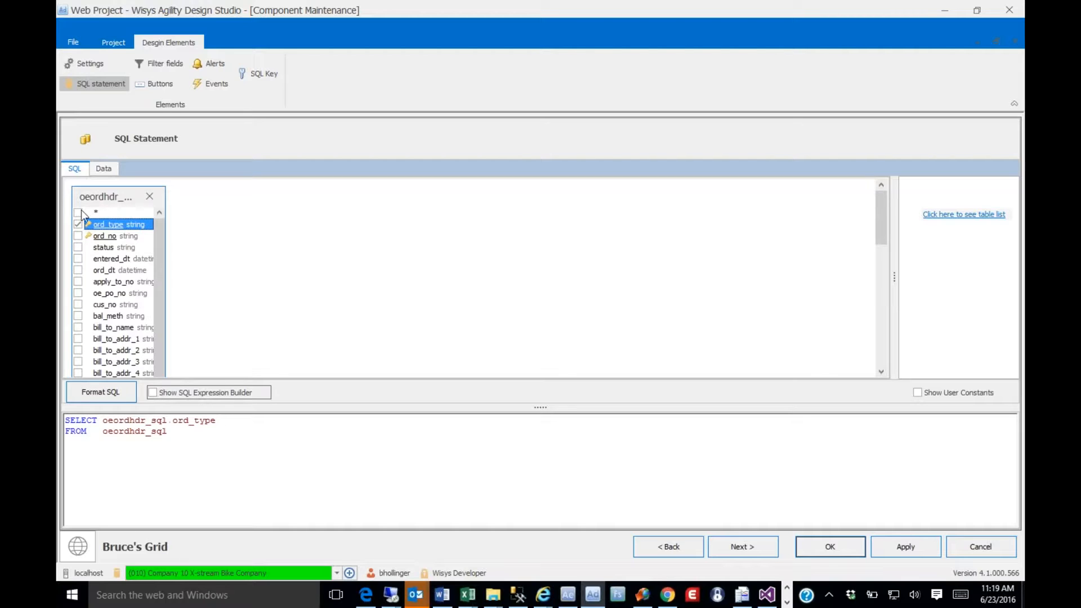
{"action": "left_click", "coordinate": [78, 236]}
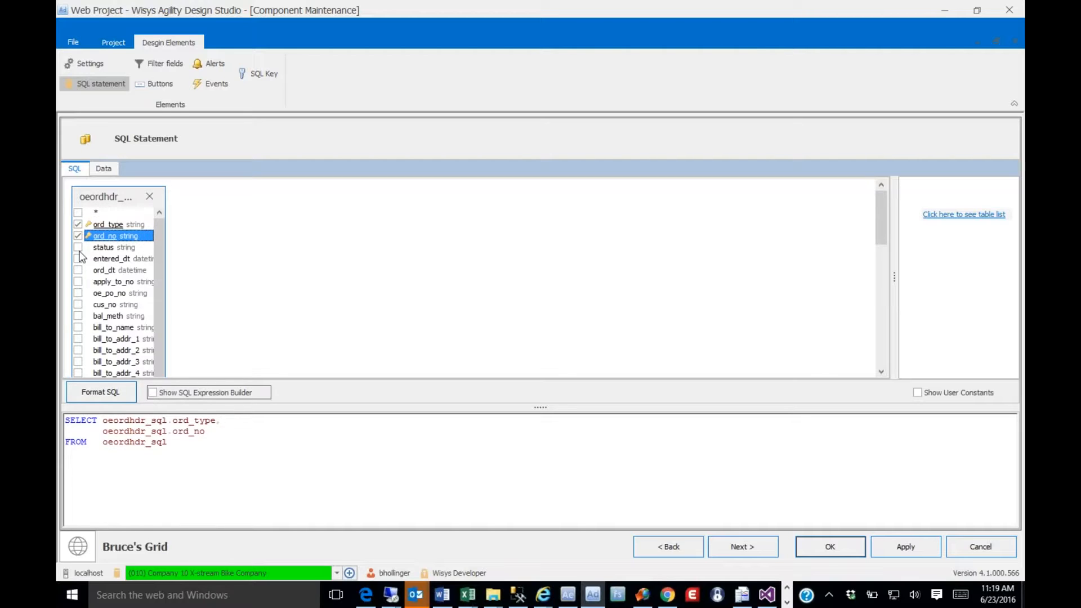
{"action": "left_click", "coordinate": [78, 248]}
{"action": "left_click", "coordinate": [78, 258]}
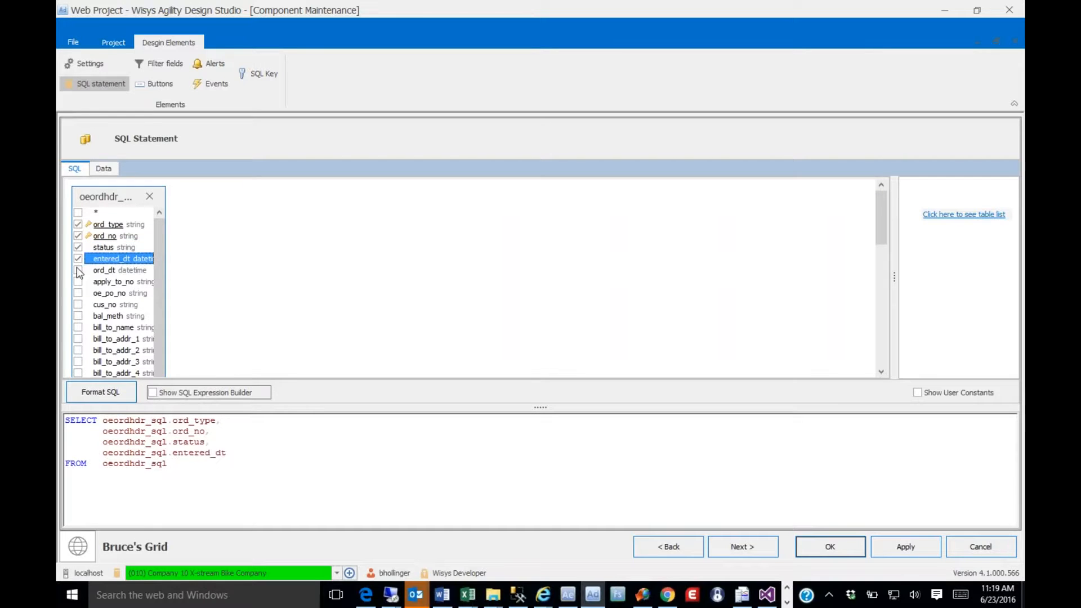
{"action": "left_click", "coordinate": [78, 270]}
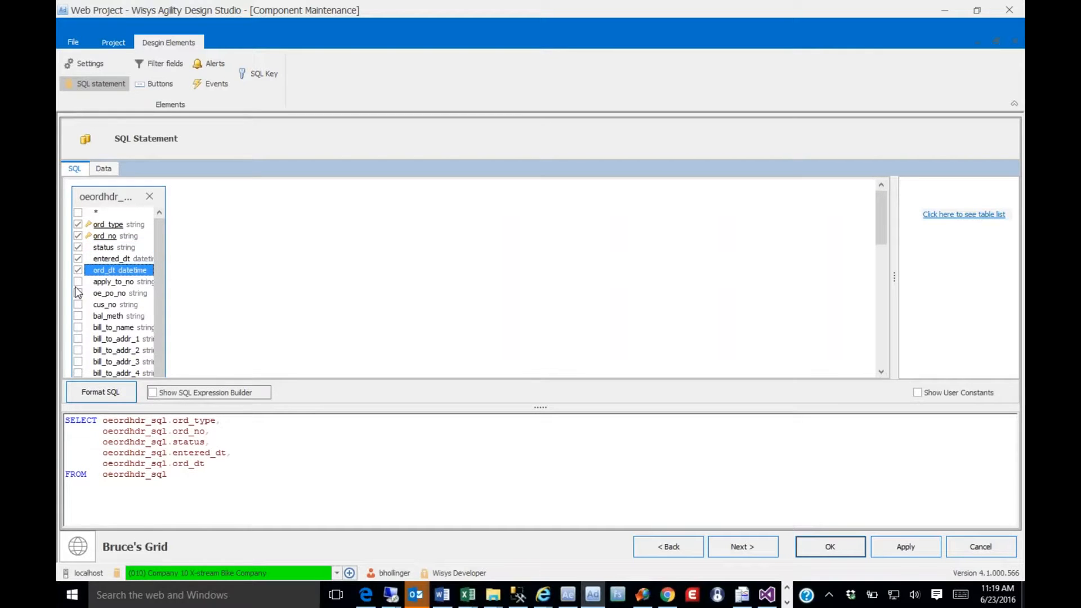
{"action": "left_click", "coordinate": [77, 282]}
{"action": "left_click", "coordinate": [78, 293]}
{"action": "left_click", "coordinate": [78, 305]}
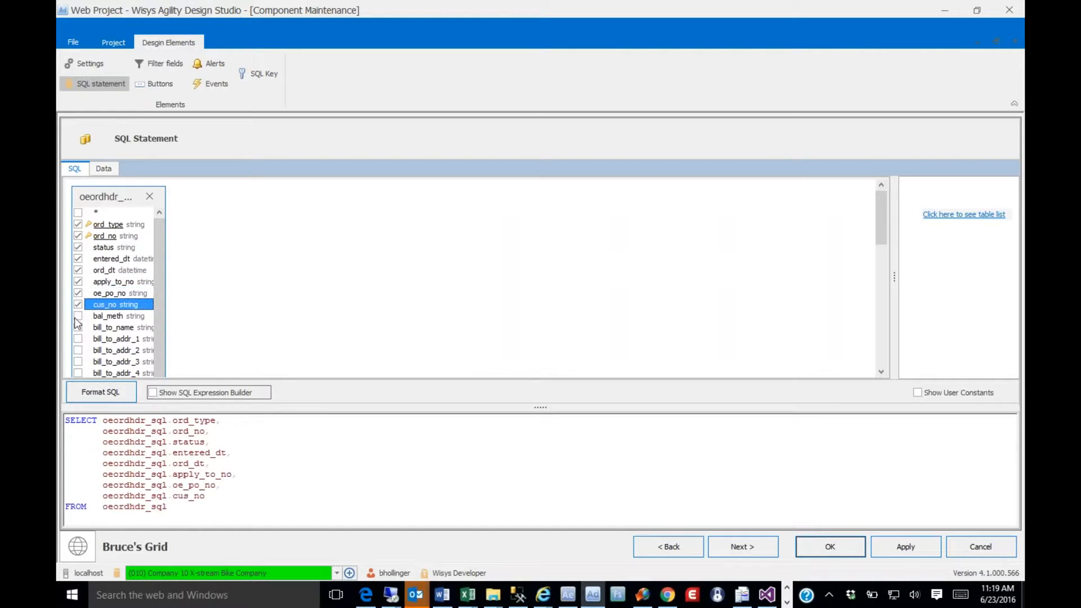
{"action": "left_click", "coordinate": [77, 327]}
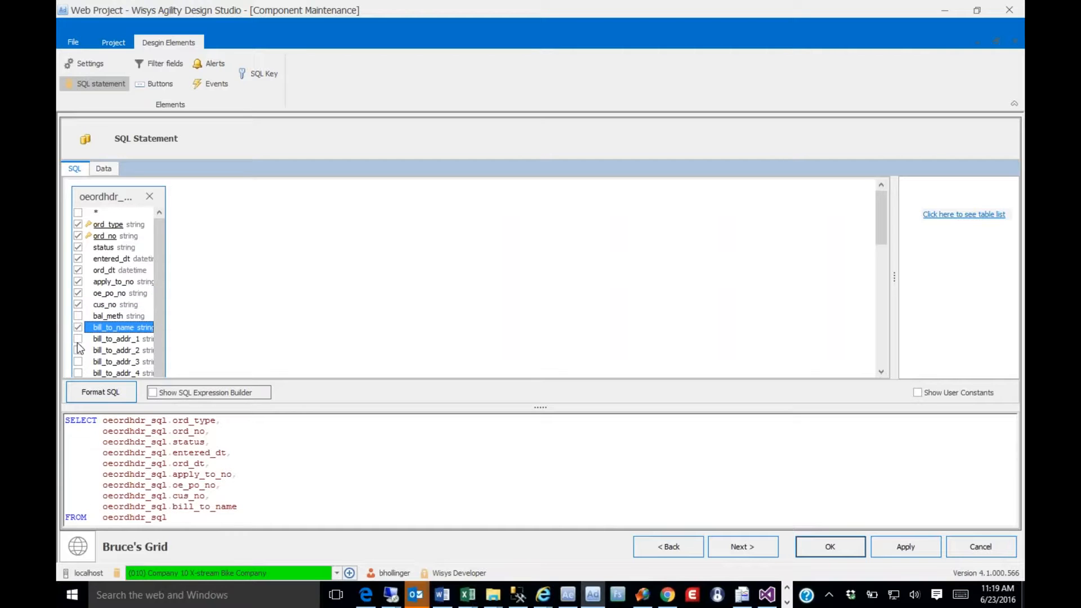
{"action": "left_click", "coordinate": [78, 339]}
{"action": "left_click", "coordinate": [78, 350]}
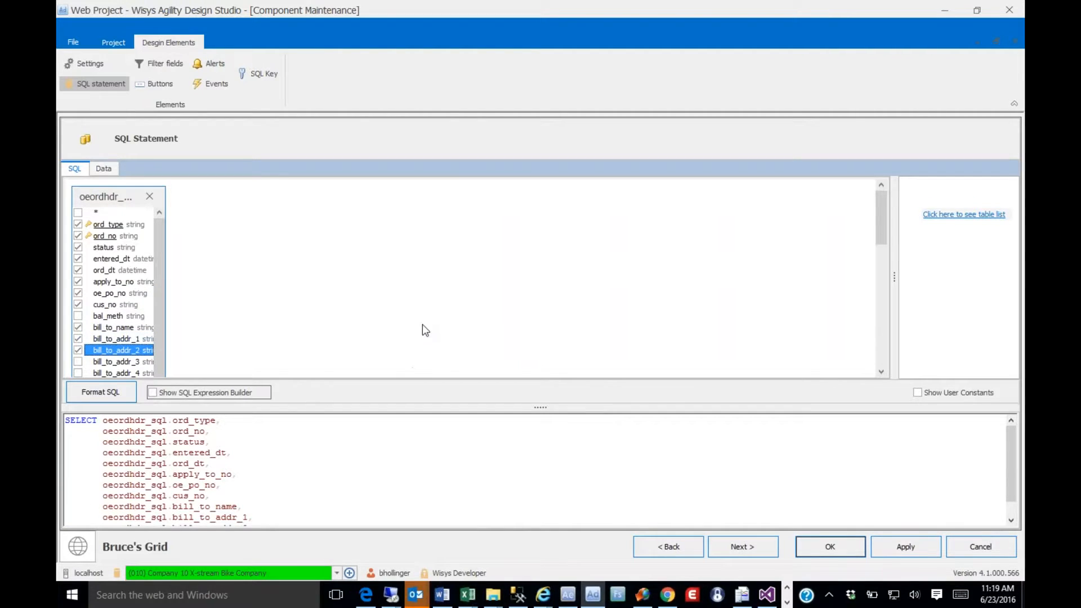
Define ord_type and ord_no as the grid's SQL key fields and save the grid
{"action": "left_click", "coordinate": [732, 549]}
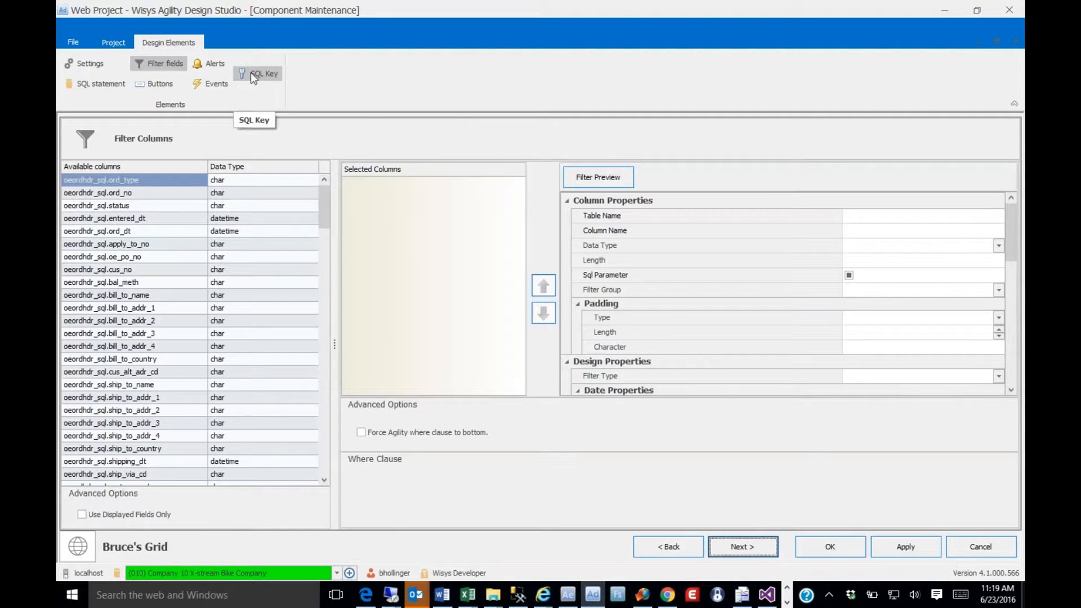
{"action": "left_click", "coordinate": [251, 72]}
{"action": "double_click", "coordinate": [140, 181]}
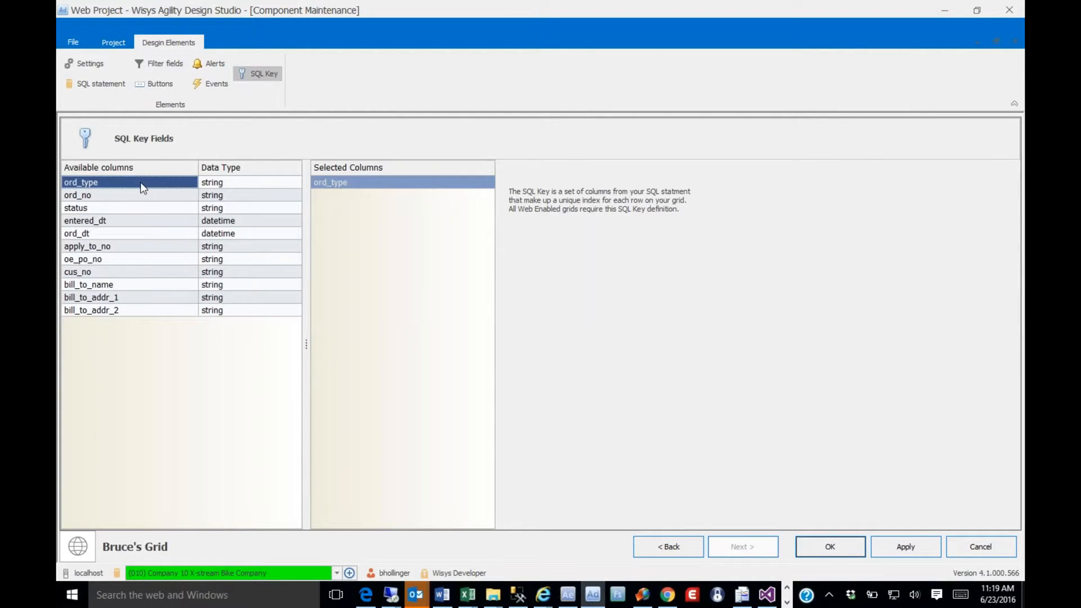
{"action": "double_click", "coordinate": [135, 197]}
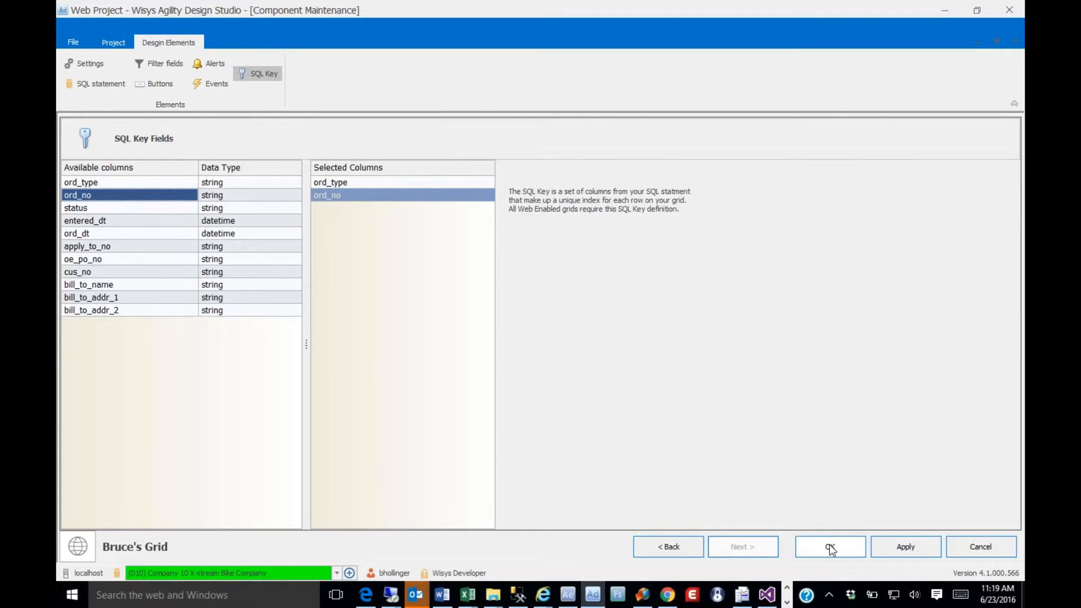
{"action": "left_click", "coordinate": [849, 540]}
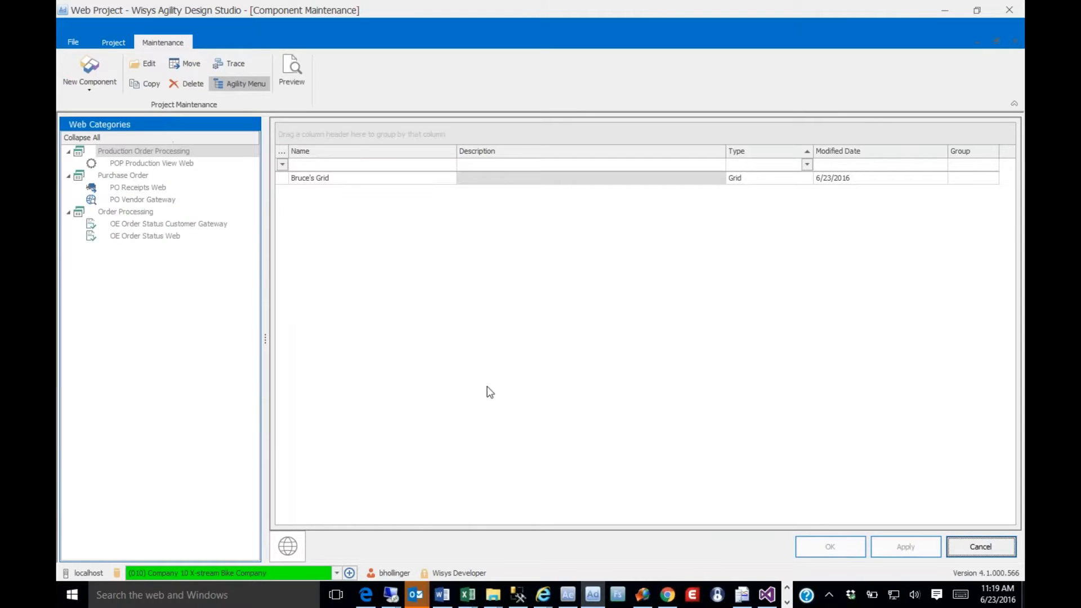
Preview the new grid in a widened window to check its order rows, and close the preview
{"action": "left_click", "coordinate": [309, 179]}
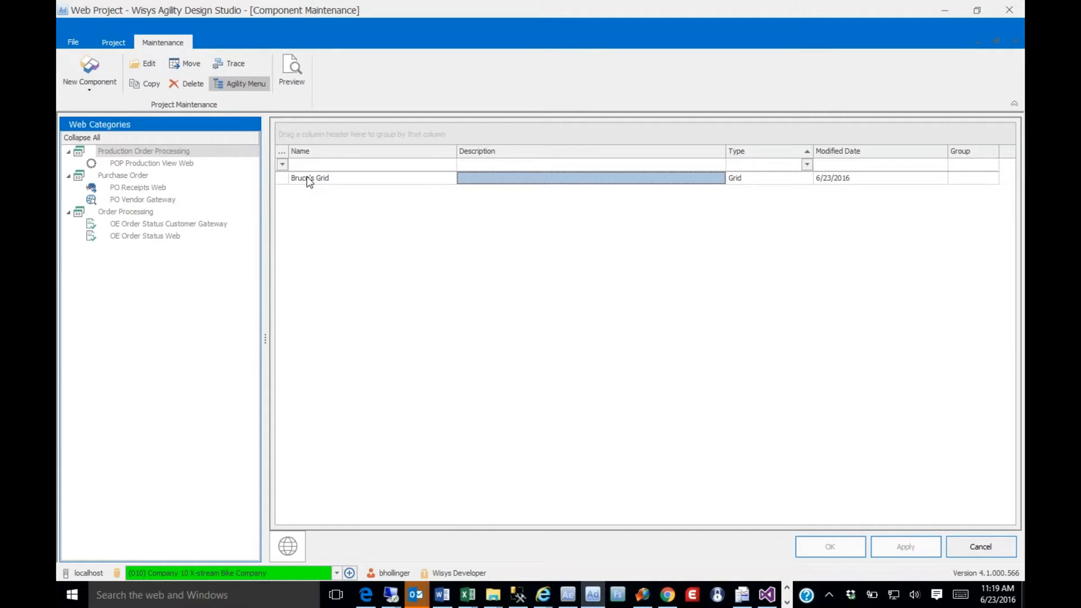
{"action": "right_click", "coordinate": [309, 179]}
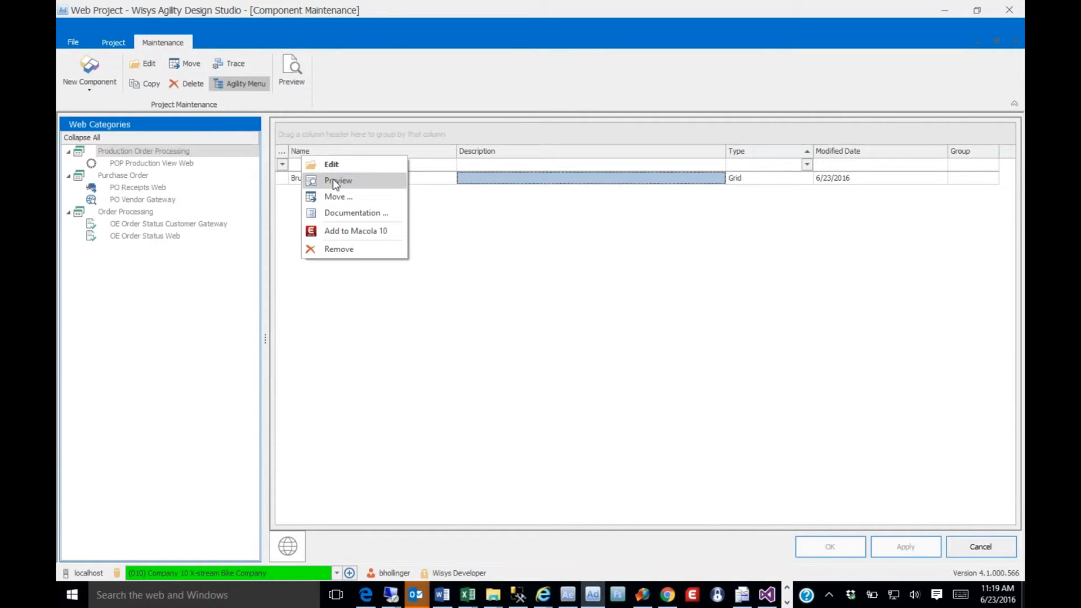
{"action": "left_click", "coordinate": [310, 180]}
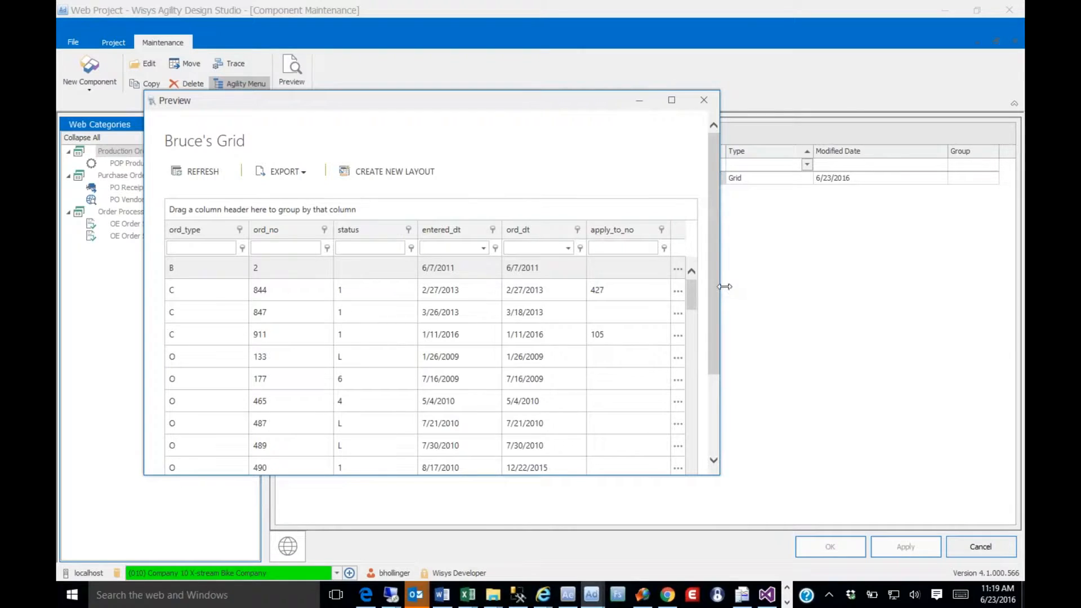
{"action": "left_click_drag", "start_coordinate": [725, 287], "coordinate": [920, 326]}
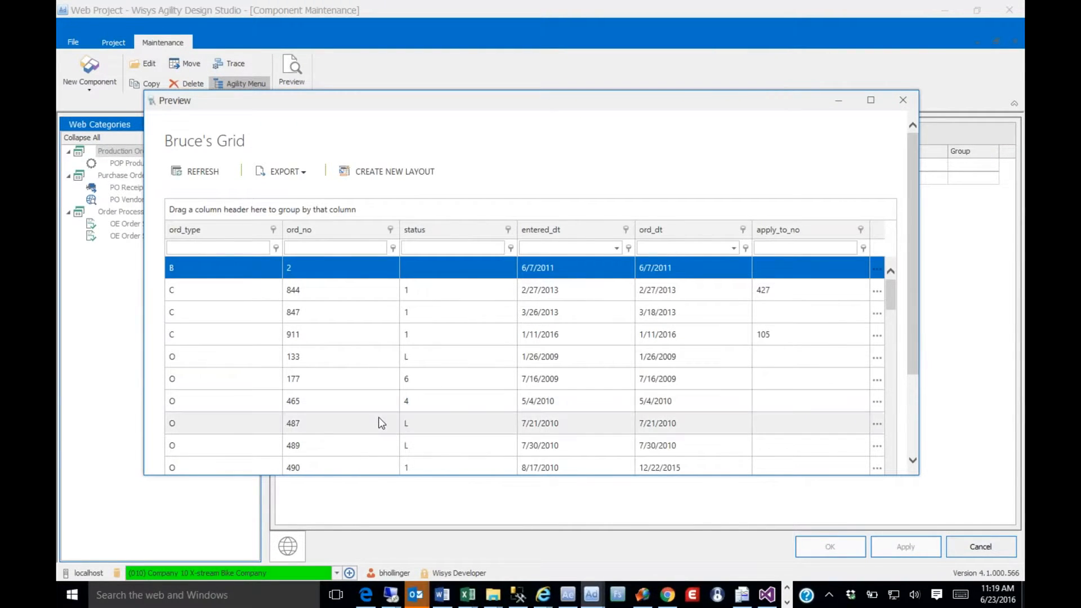
{"action": "left_click", "coordinate": [901, 101]}
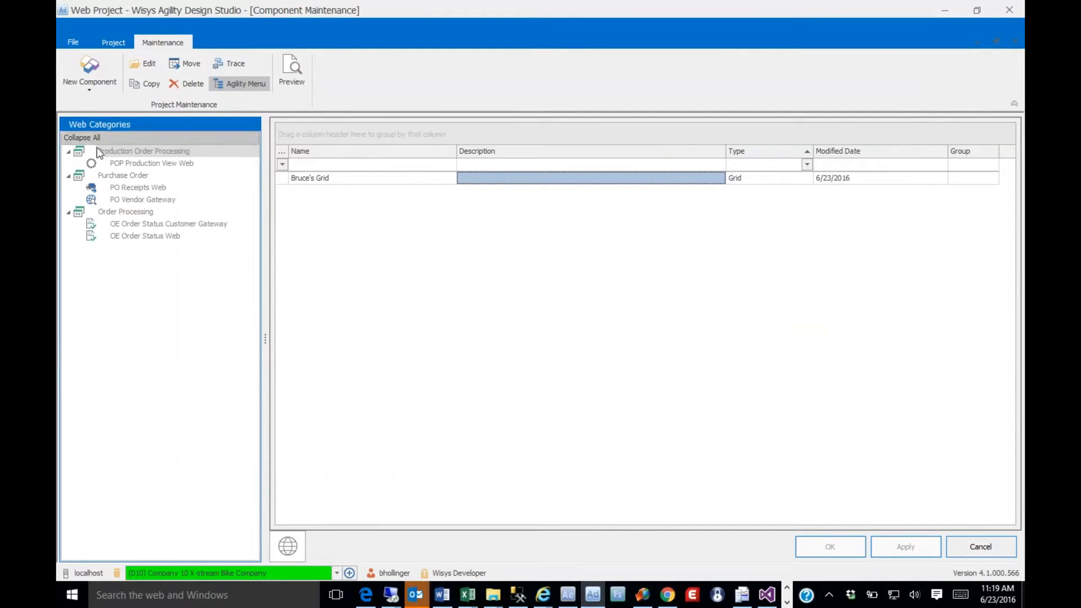
Create a new group named Webinar among the project's web categories
{"action": "left_click", "coordinate": [103, 147]}
{"action": "right_click", "coordinate": [103, 147]}
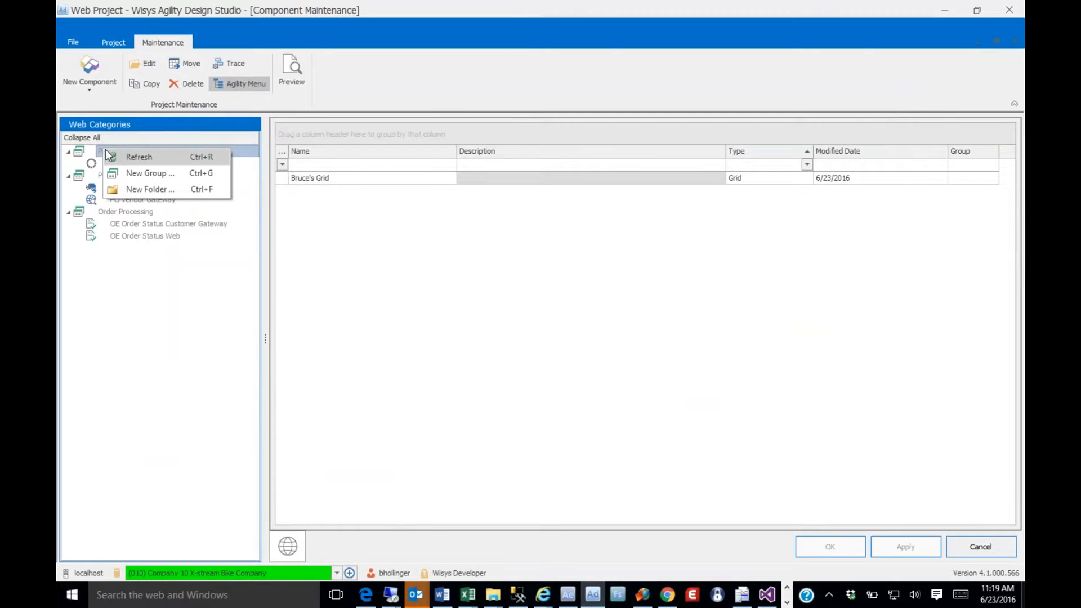
{"action": "left_click", "coordinate": [127, 167]}
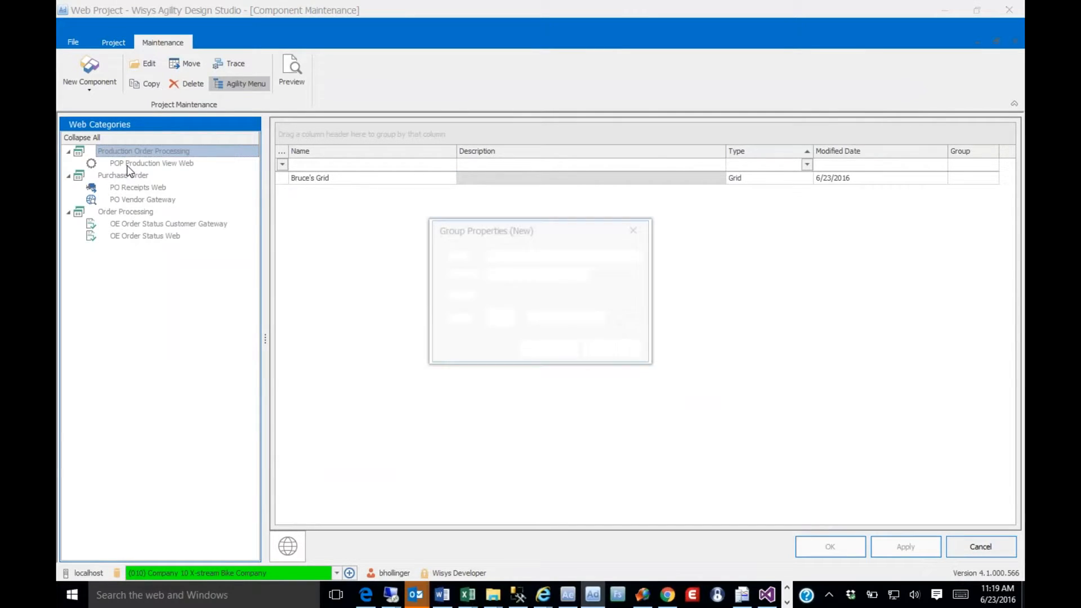
{"action": "type", "text": "We"}
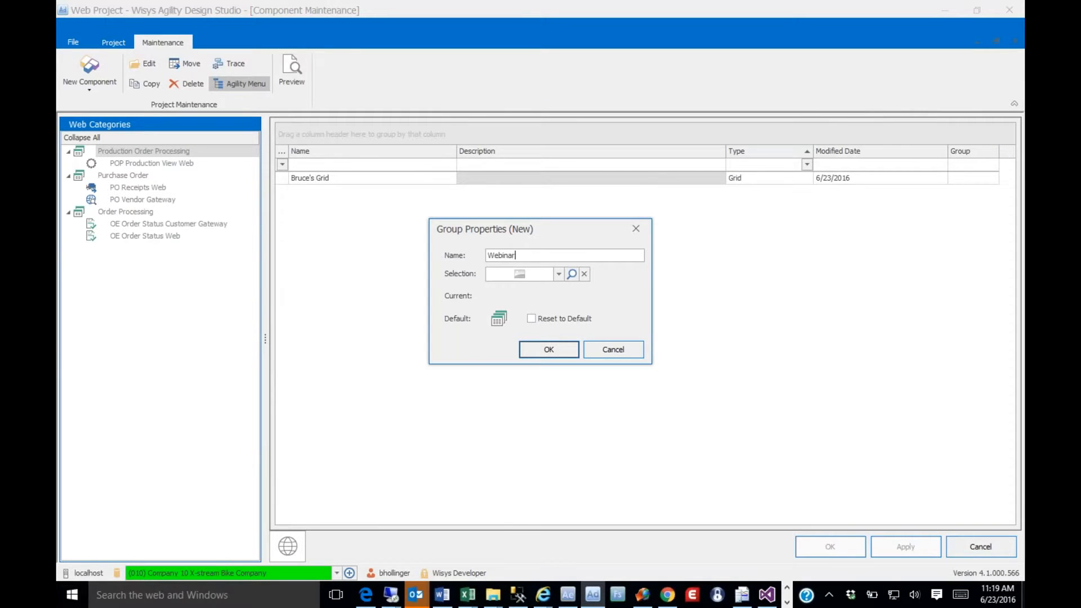
{"action": "type", "text": "binar"}
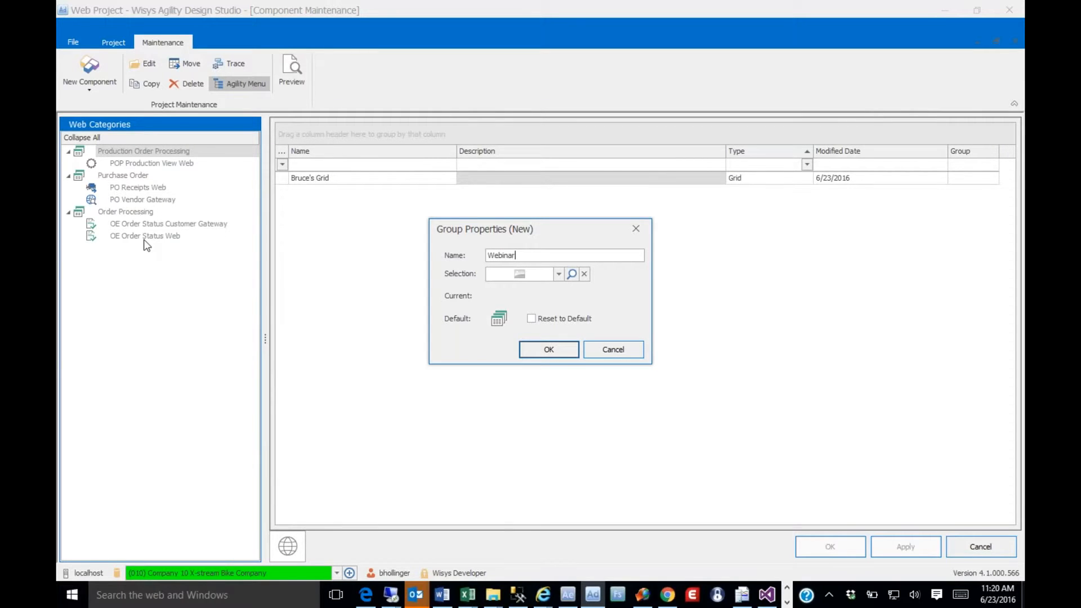
{"action": "left_click", "coordinate": [543, 351]}
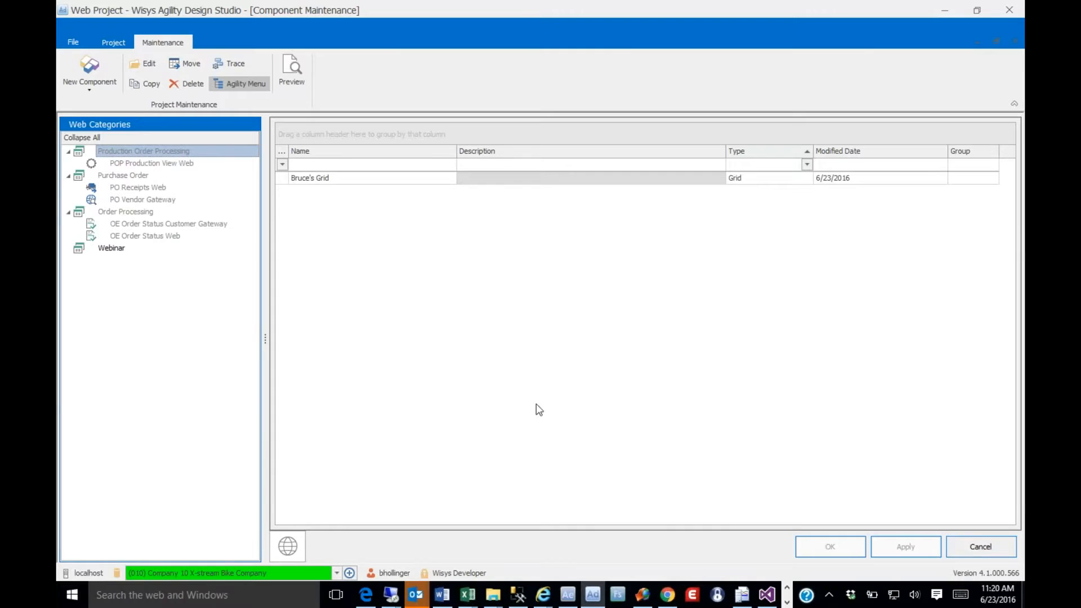
Switch to Agility Web Explorer in Chrome, refresh it and open the Webinar group to check its applications
{"action": "left_click", "coordinate": [667, 593]}
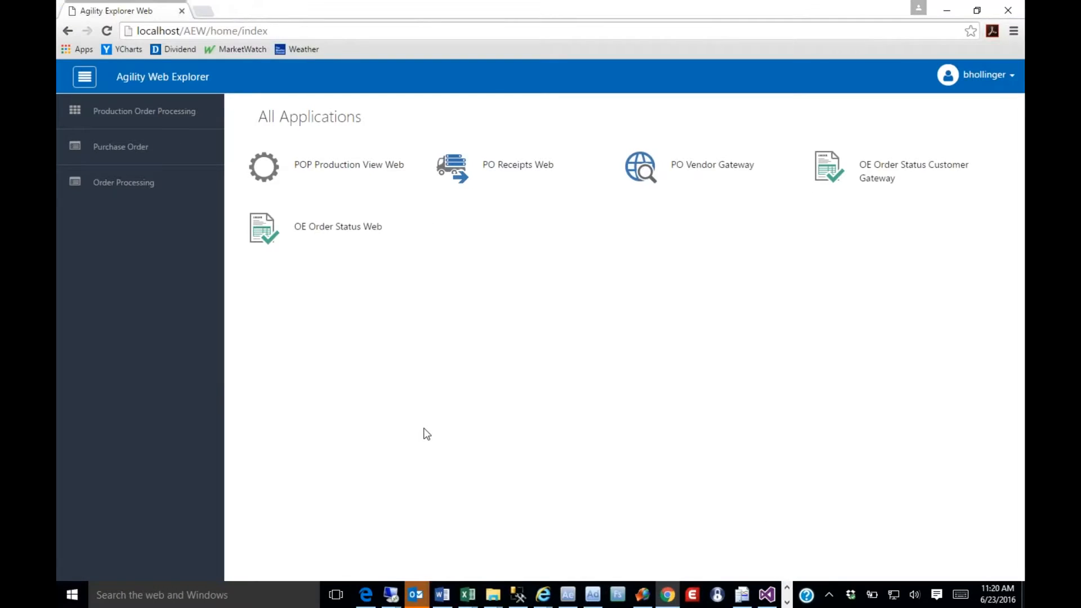
{"action": "key", "text": "F5"}
{"action": "left_click", "coordinate": [108, 217]}
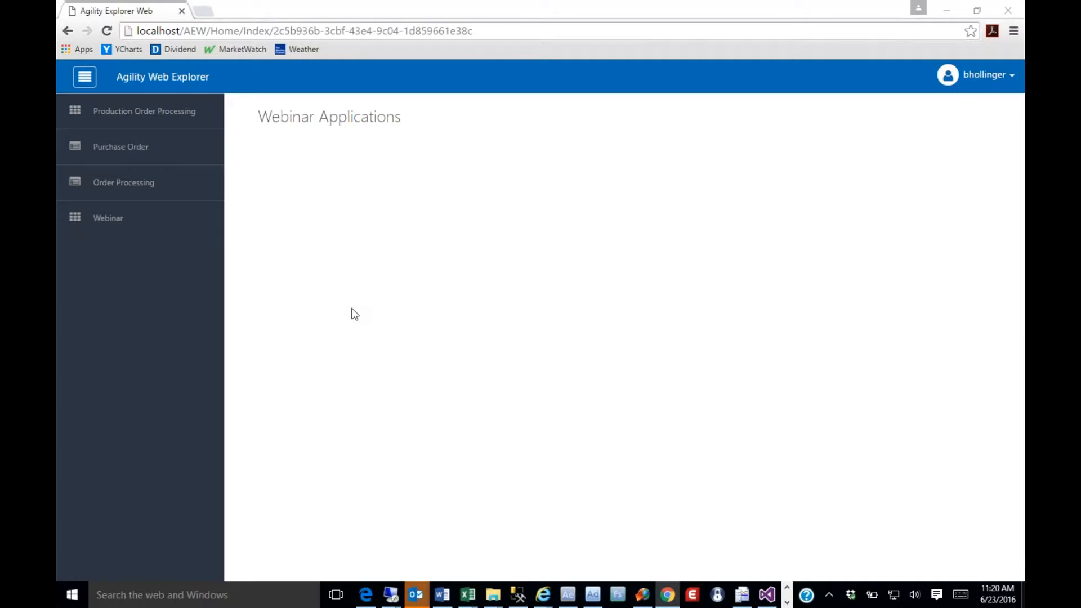
Return to Agility Design Studio, add the new grid to the Webinar group, and switch back to Agility Web Explorer
{"action": "key", "text": "alt+Tab"}
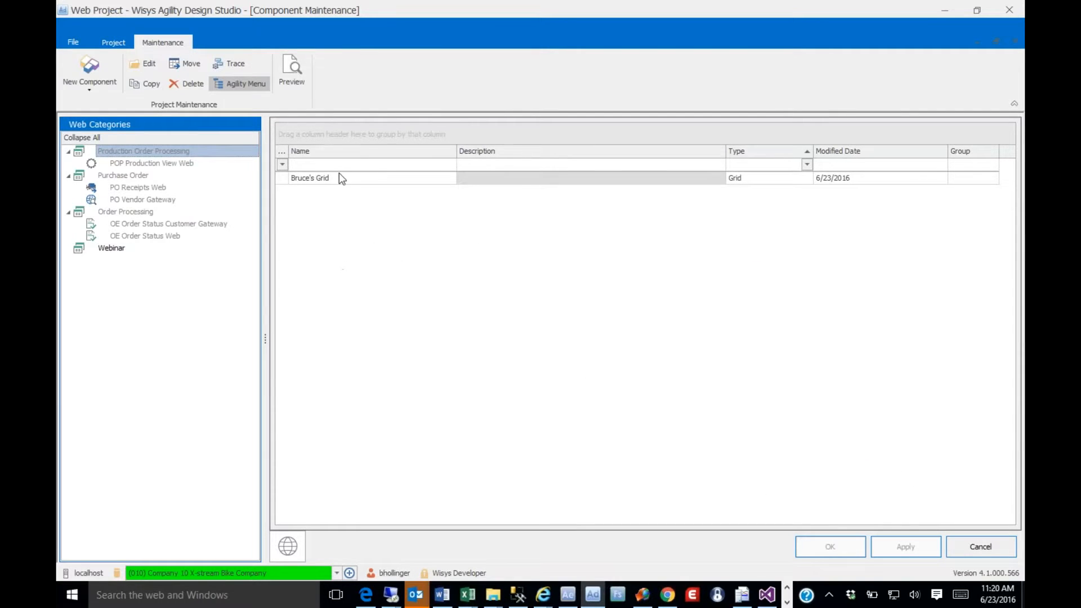
{"action": "left_click_drag", "start_coordinate": [116, 254], "coordinate": [116, 252]}
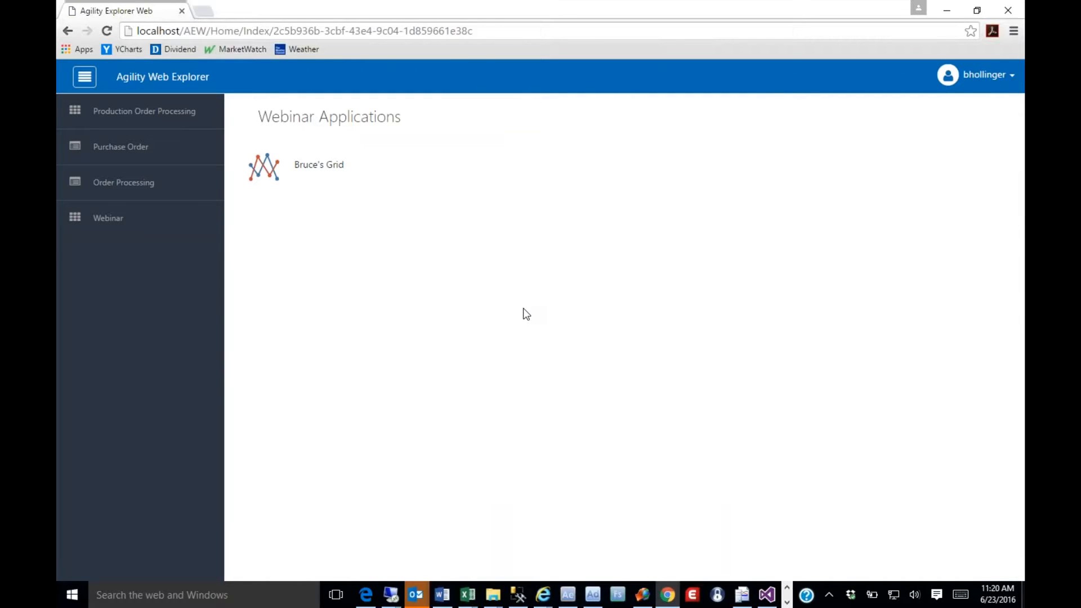
{"action": "key", "text": "alt+Tab"}
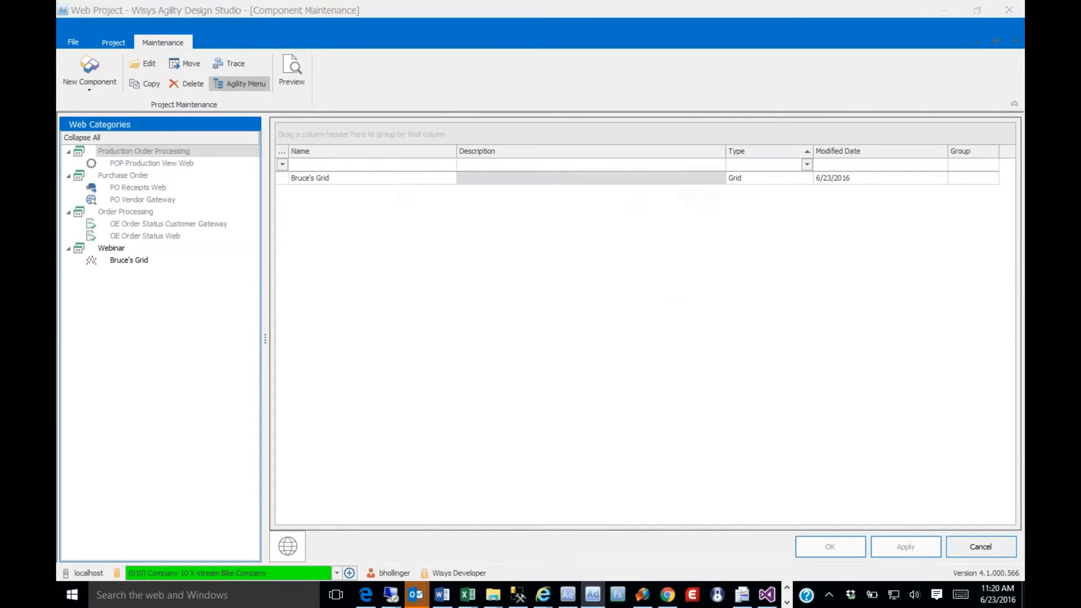
{"action": "key", "text": "alt+Tab"}
Open the published grid from the Webinar applications, inspect the second order row's additional fields, and close them again
{"action": "left_click", "coordinate": [333, 174]}
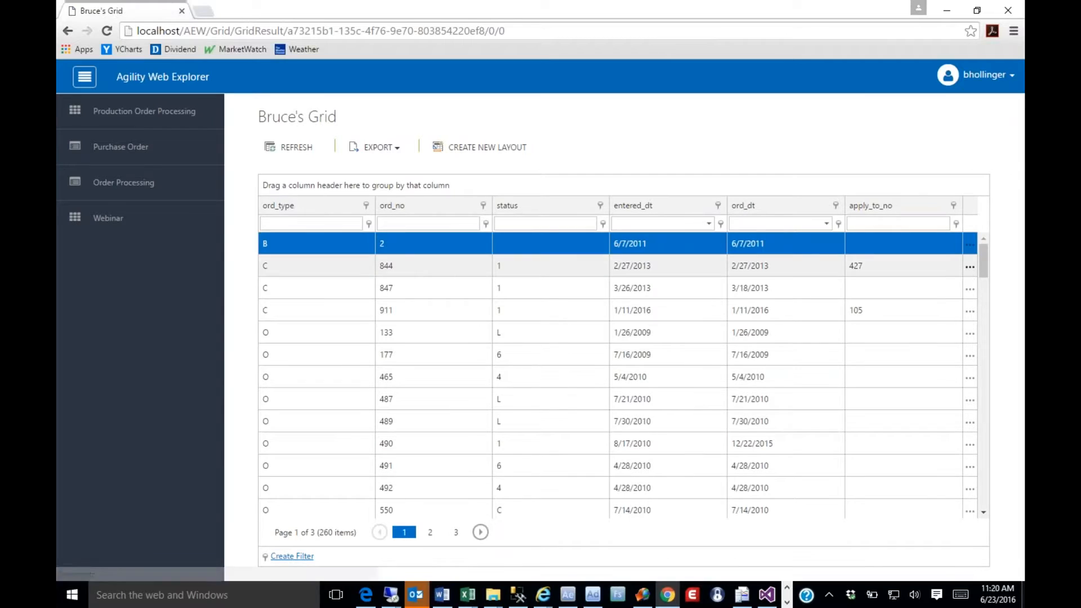
{"action": "left_click", "coordinate": [969, 266]}
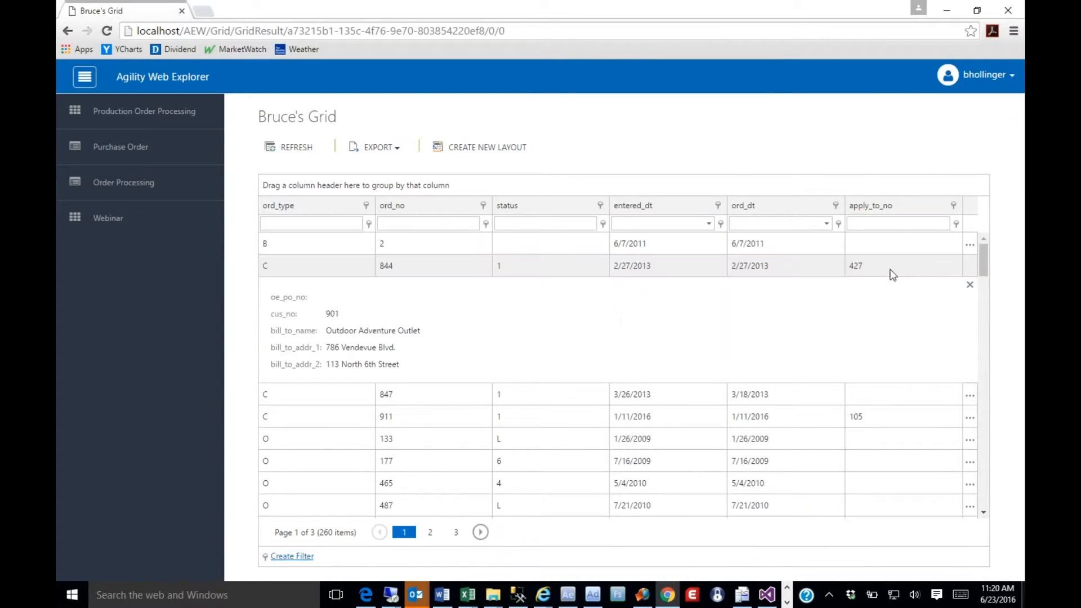
{"action": "left_click", "coordinate": [969, 284]}
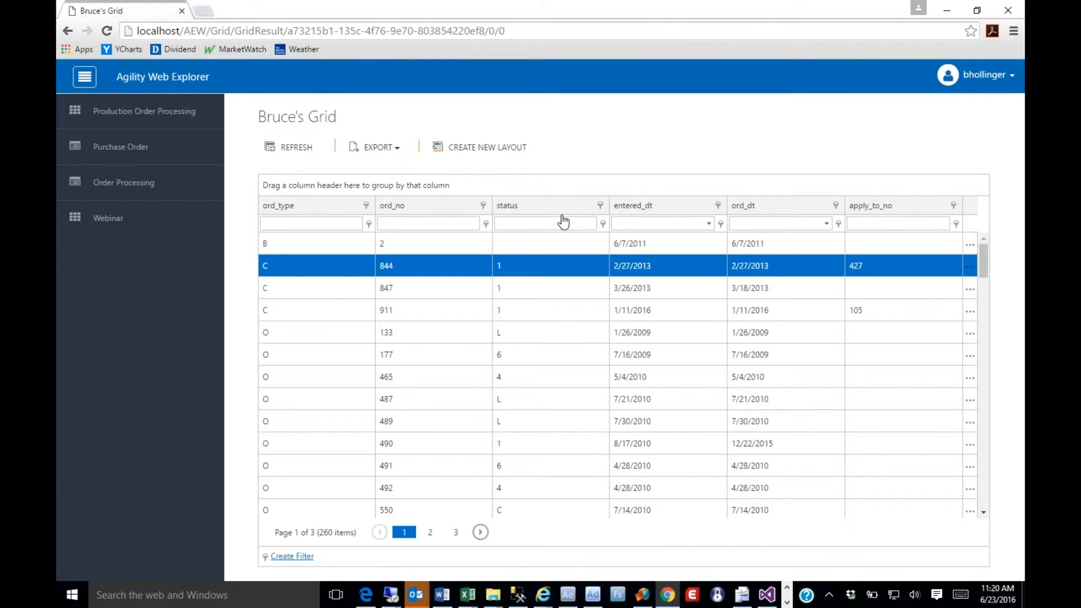
{"action": "left_click", "coordinate": [392, 360]}
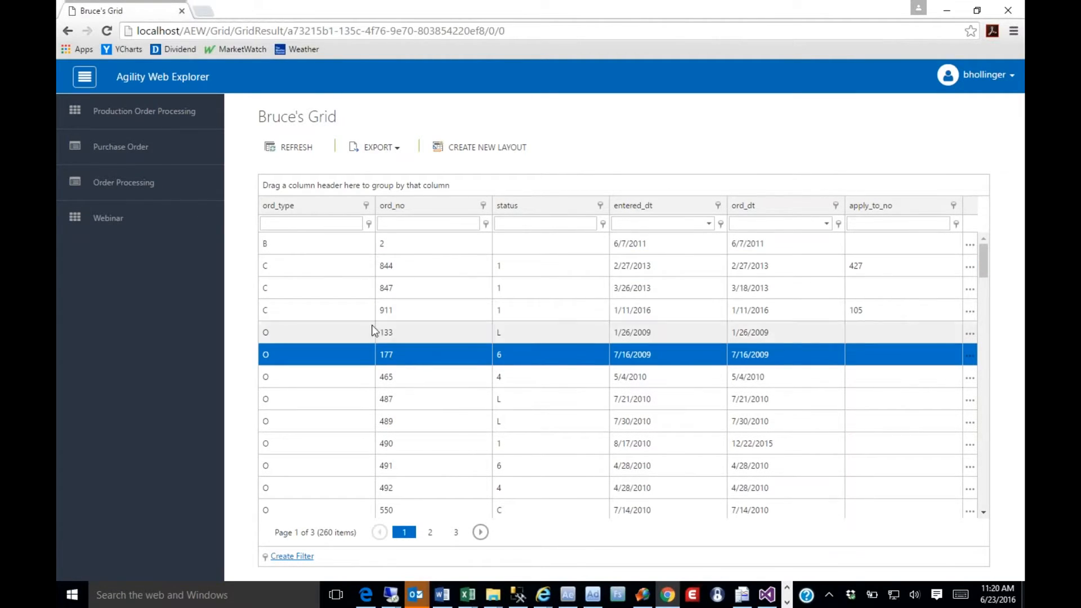
Create a new grid layout named Default
{"action": "left_click", "coordinate": [483, 148]}
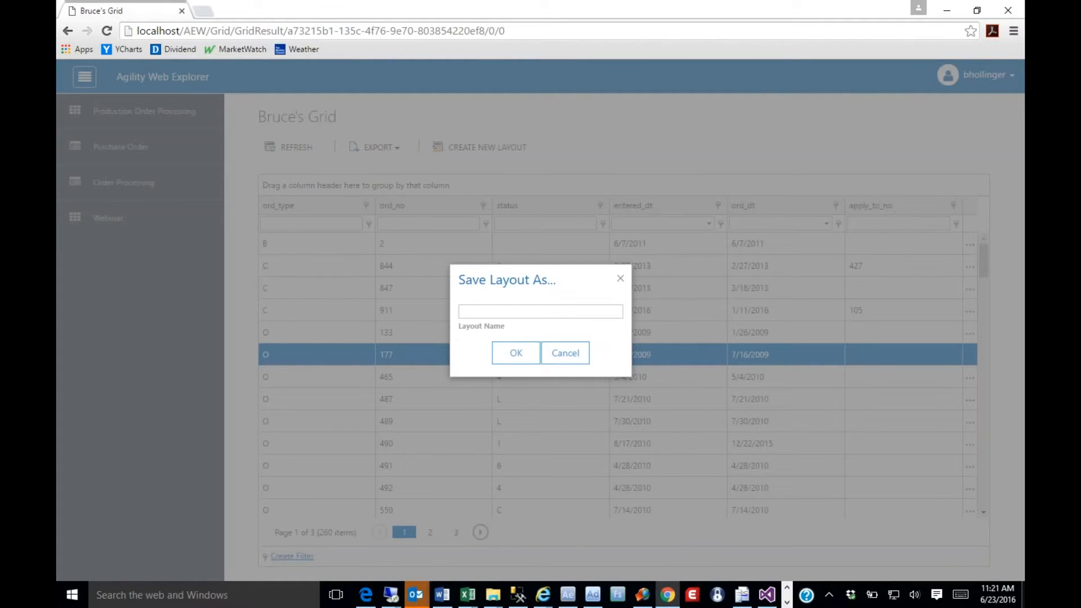
{"action": "left_click", "coordinate": [478, 312]}
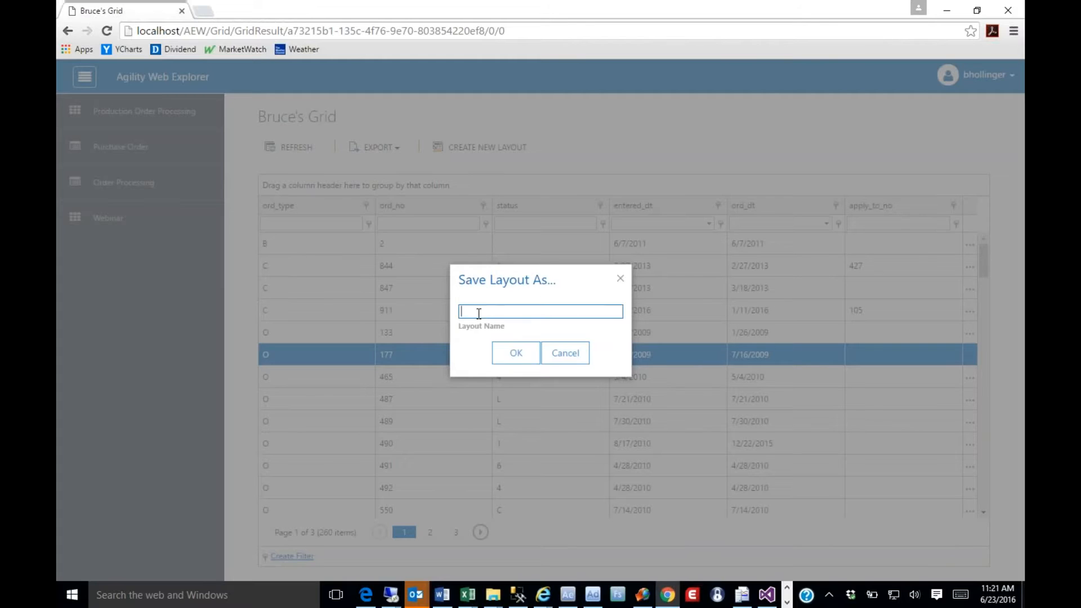
{"action": "type", "text": "Default"}
{"action": "left_click", "coordinate": [511, 362]}
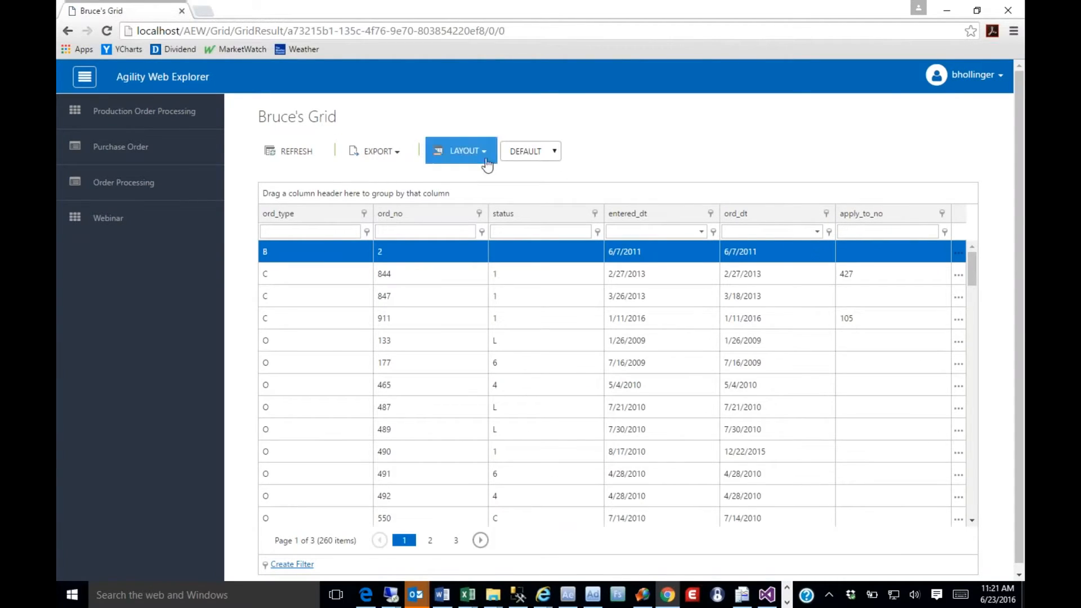
Mass format the column captions of the Default layout in the Column Editor and return to the grid
{"action": "left_click", "coordinate": [484, 158]}
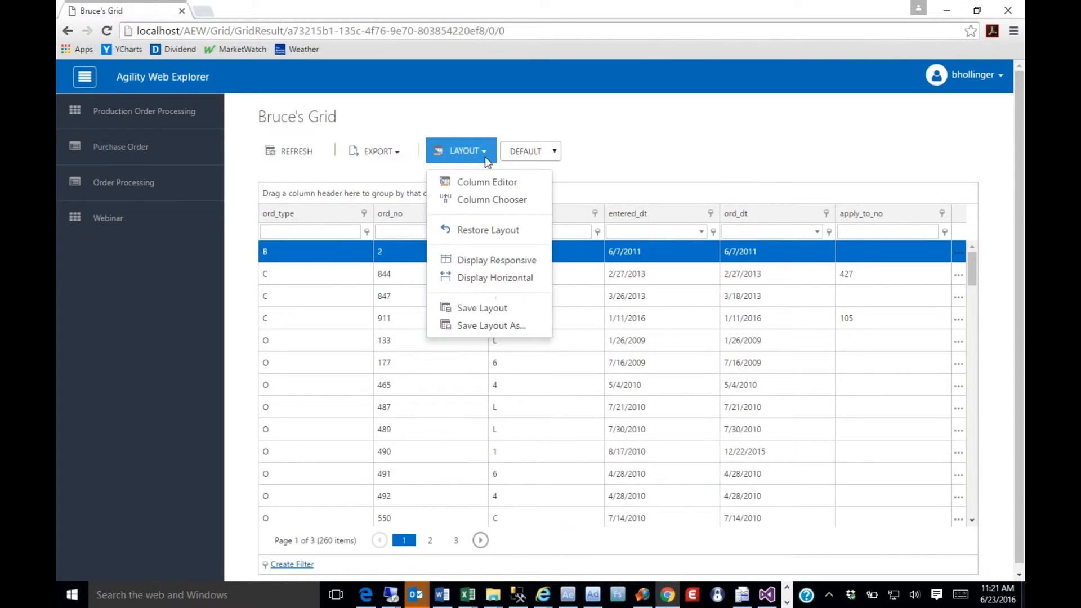
{"action": "left_click", "coordinate": [484, 185]}
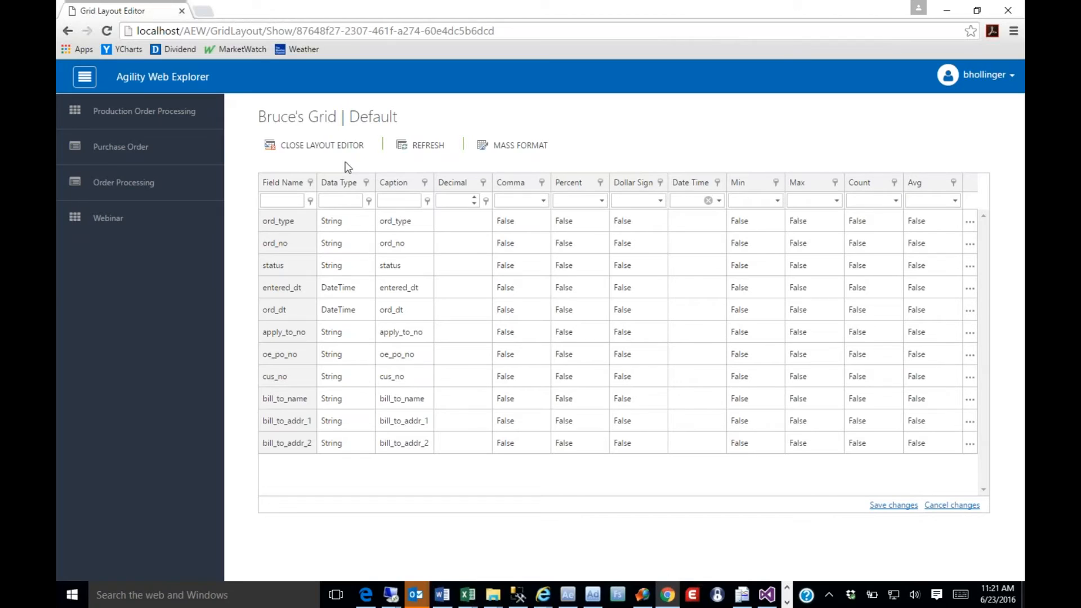
{"action": "left_click", "coordinate": [504, 150]}
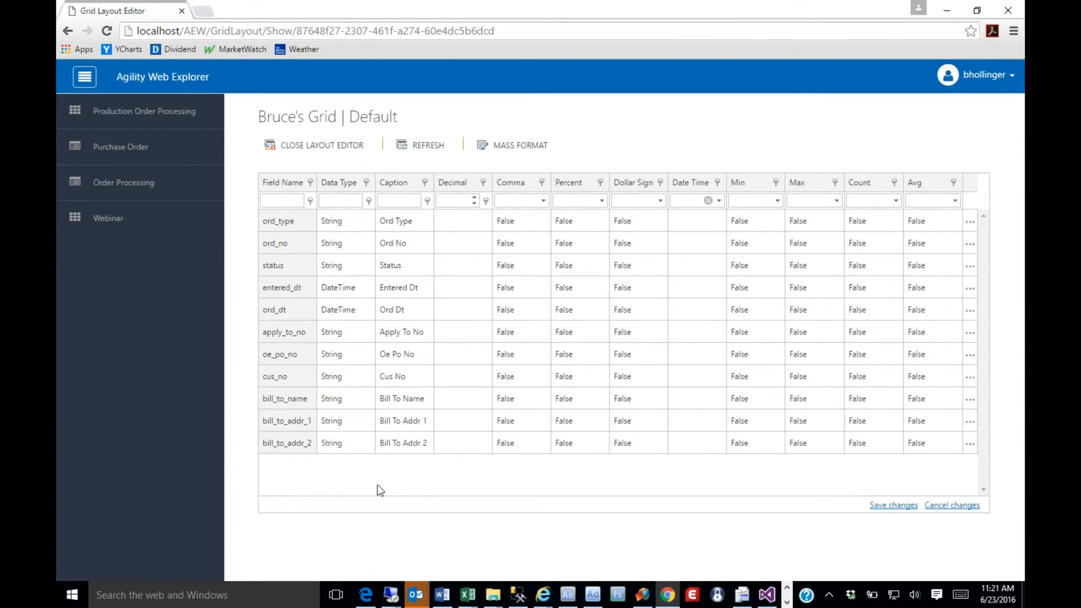
{"action": "left_click", "coordinate": [318, 145]}
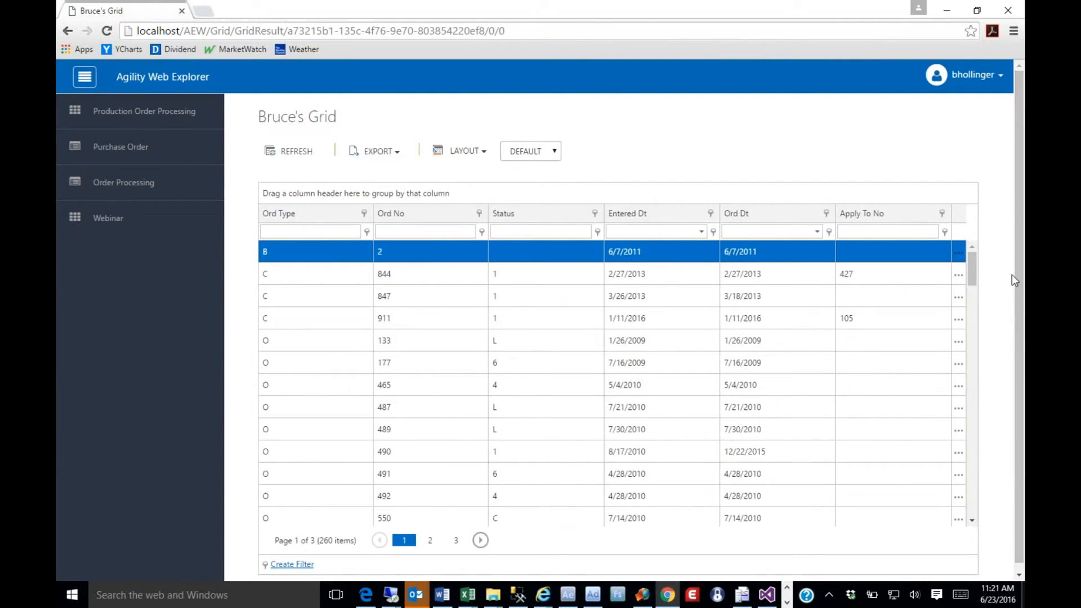
Set the grid layout to Display Horizontal
{"action": "left_click", "coordinate": [479, 150]}
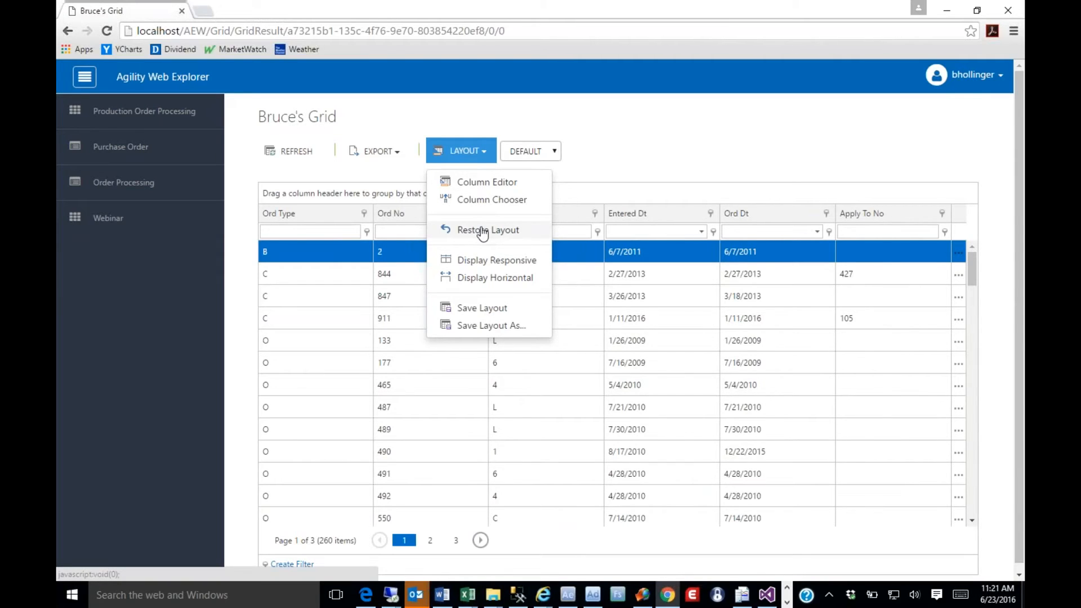
{"action": "left_click", "coordinate": [482, 278]}
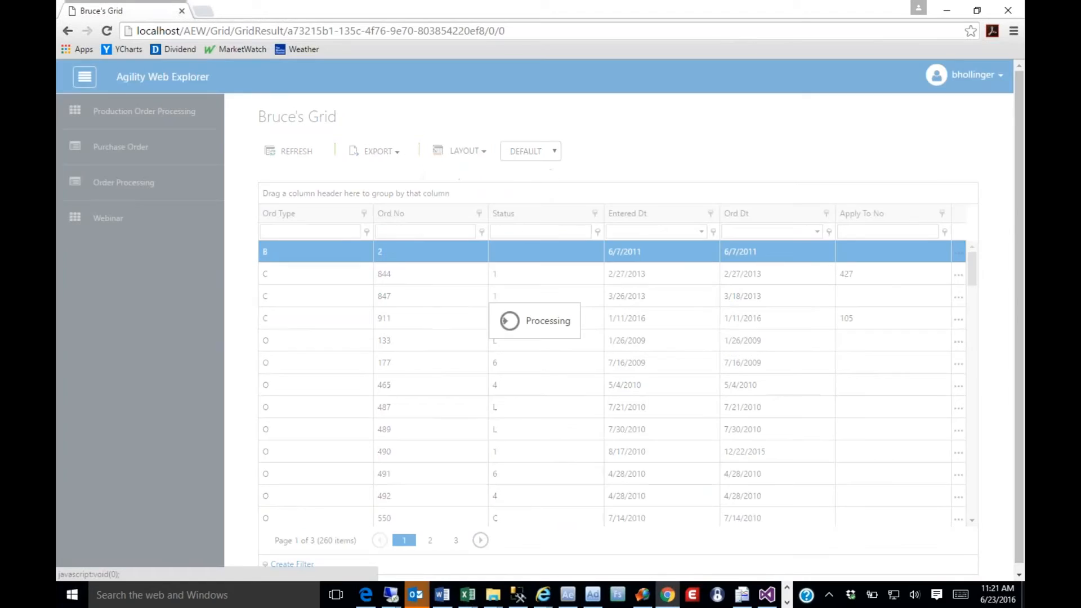
{"action": "left_click", "coordinate": [954, 522]}
Hide the Apply To No, Entered Dt, Bill To Addr 1 and Bill To Addr 2 columns with the Column Chooser
{"action": "left_click", "coordinate": [465, 151]}
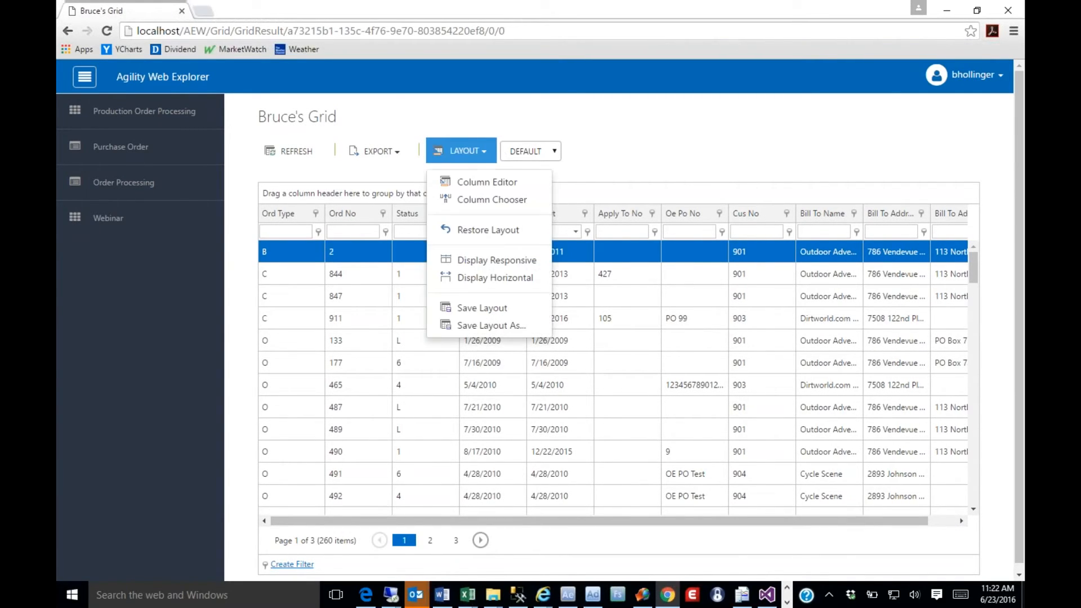
{"action": "left_click", "coordinate": [470, 200]}
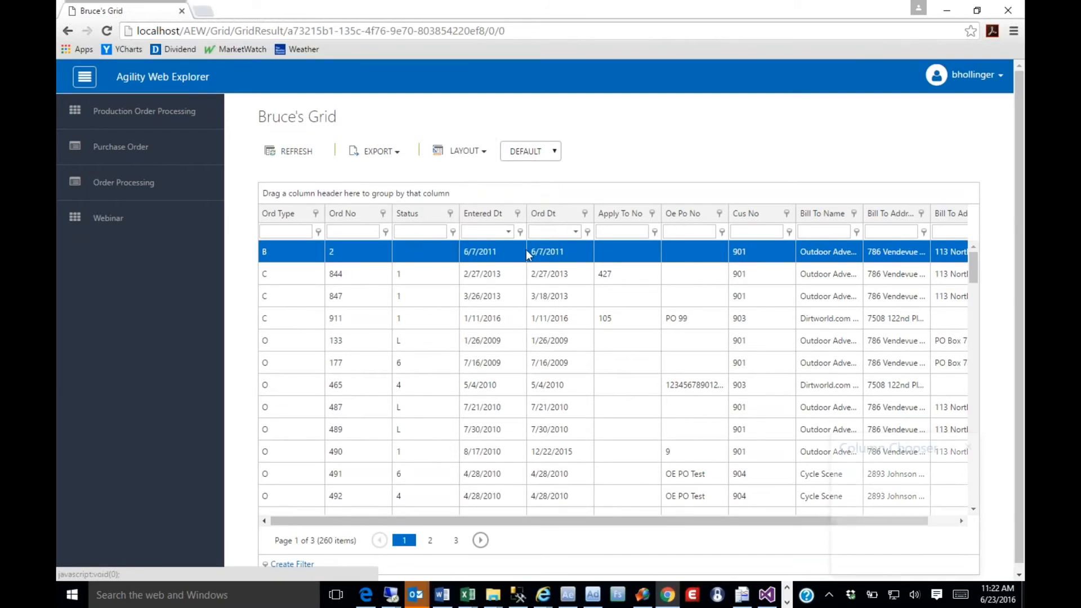
{"action": "left_click_drag", "start_coordinate": [876, 454], "coordinate": [696, 331]}
{"action": "left_click_drag", "start_coordinate": [622, 215], "coordinate": [712, 394]}
{"action": "left_click_drag", "start_coordinate": [483, 214], "coordinate": [707, 422]}
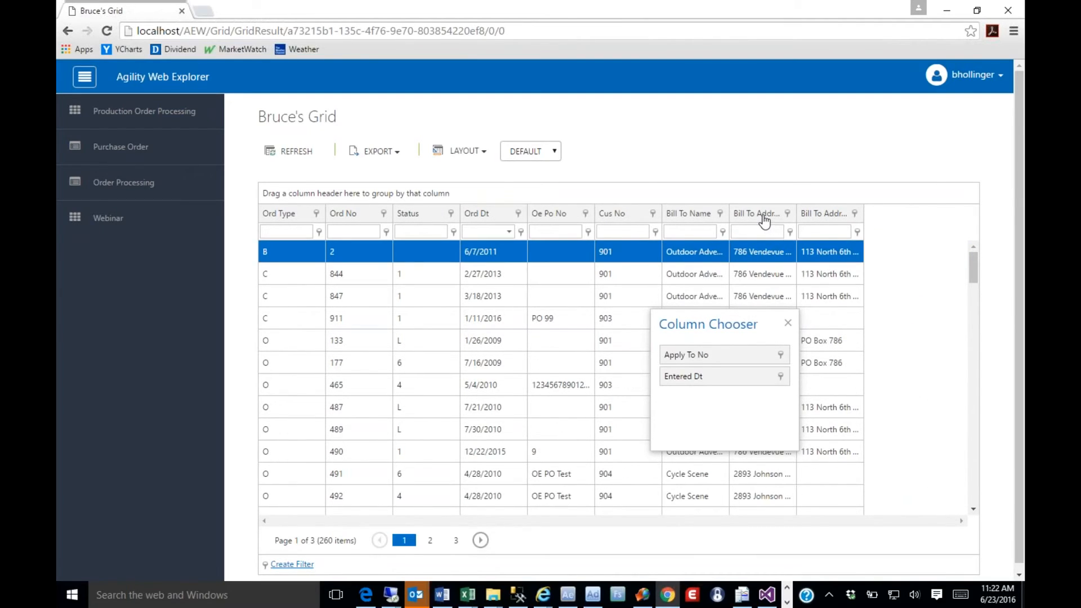
{"action": "mouse_move", "coordinate": [764, 221]}
{"action": "left_mouse_down"}
{"action": "mouse_move", "coordinate": [769, 406]}
{"action": "mouse_move", "coordinate": [755, 406]}
{"action": "left_mouse_up"}
{"action": "left_click_drag", "start_coordinate": [746, 219], "coordinate": [726, 418]}
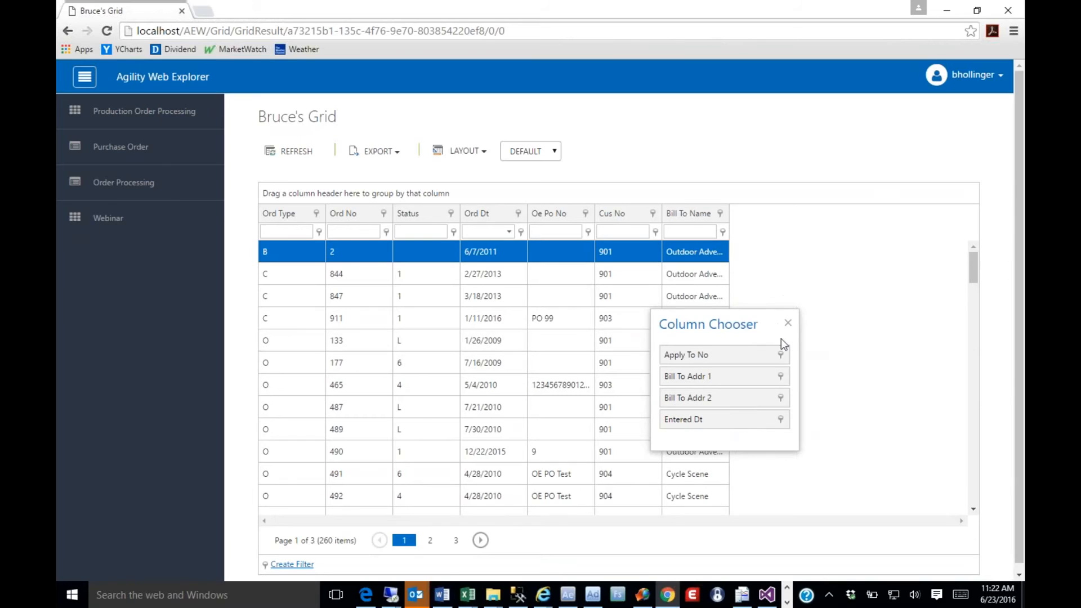
{"action": "left_click", "coordinate": [787, 323]}
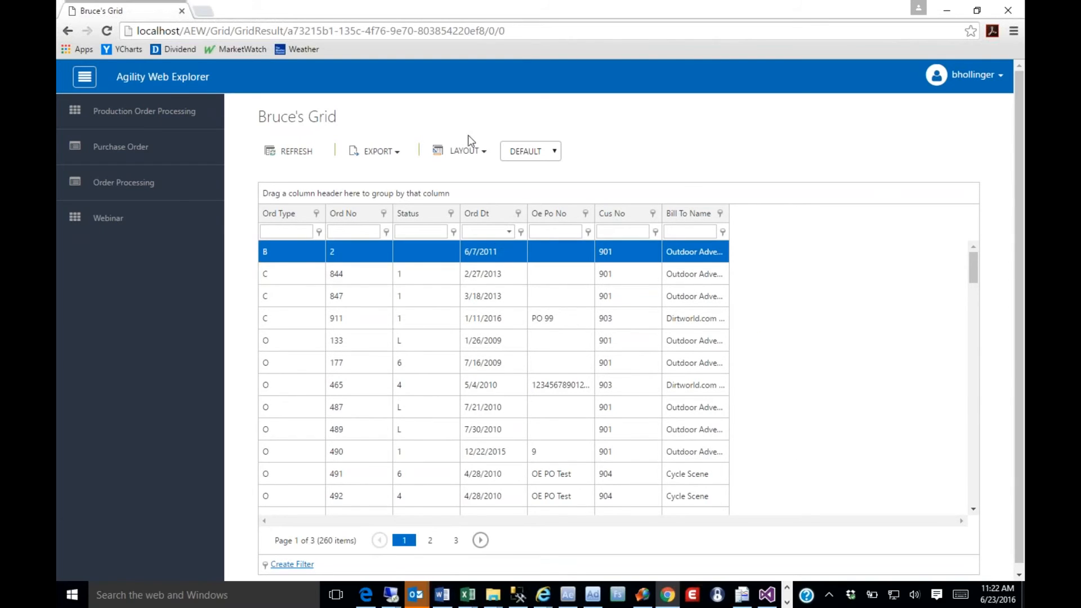
Save the Default layout with its reduced columns and set the grid to Display Responsive
{"action": "left_click", "coordinate": [471, 151]}
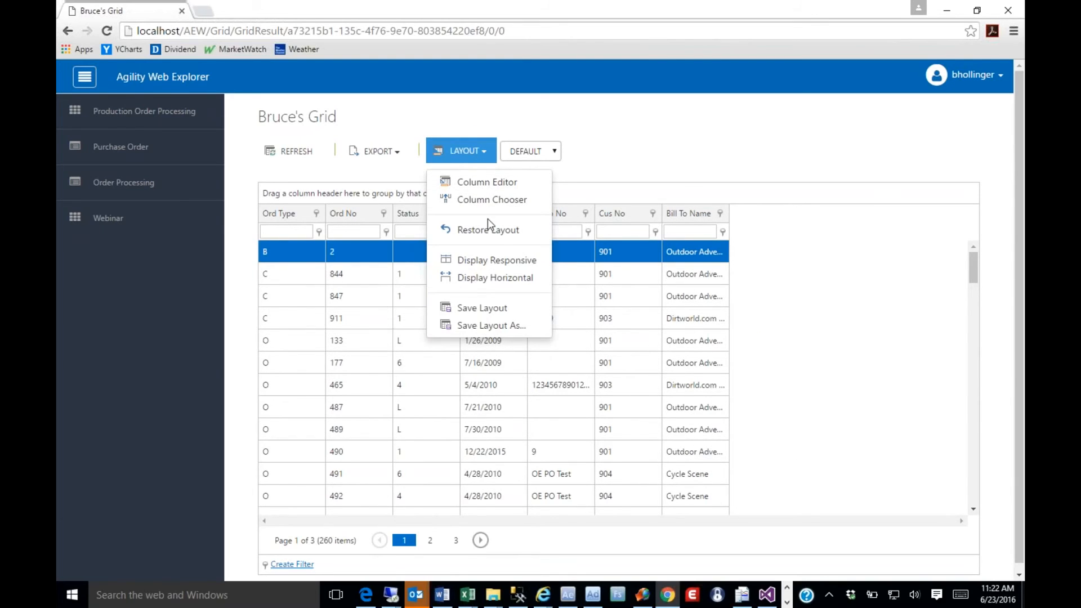
{"action": "left_click", "coordinate": [482, 308]}
{"action": "left_click", "coordinate": [486, 264]}
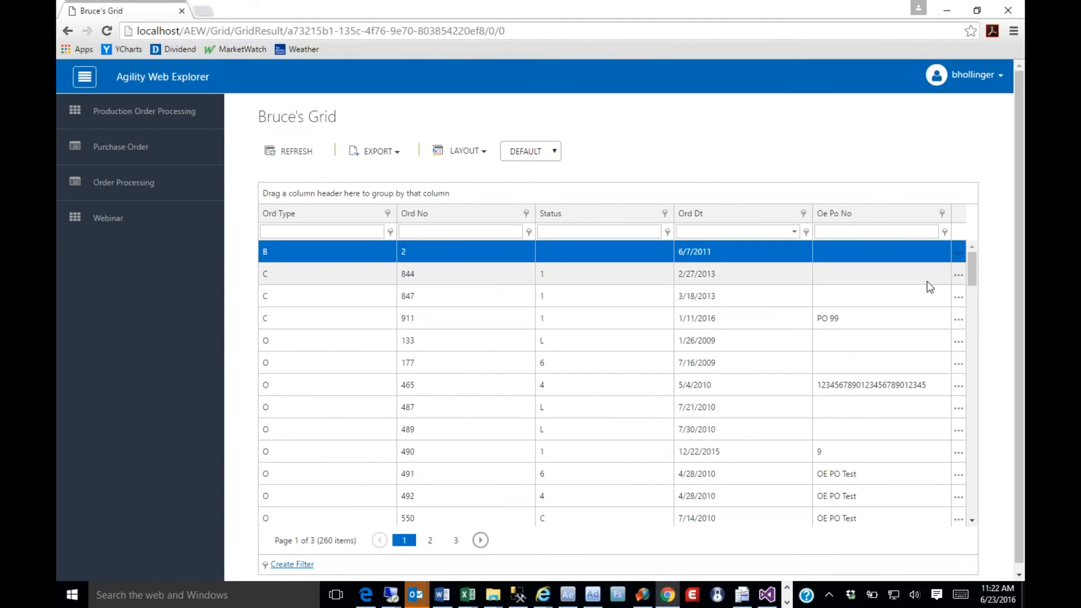
Inspect the second order row's additional fields, close them, and collapse the navigation sidebar to view the responsive grid at full width
{"action": "left_click", "coordinate": [957, 276]}
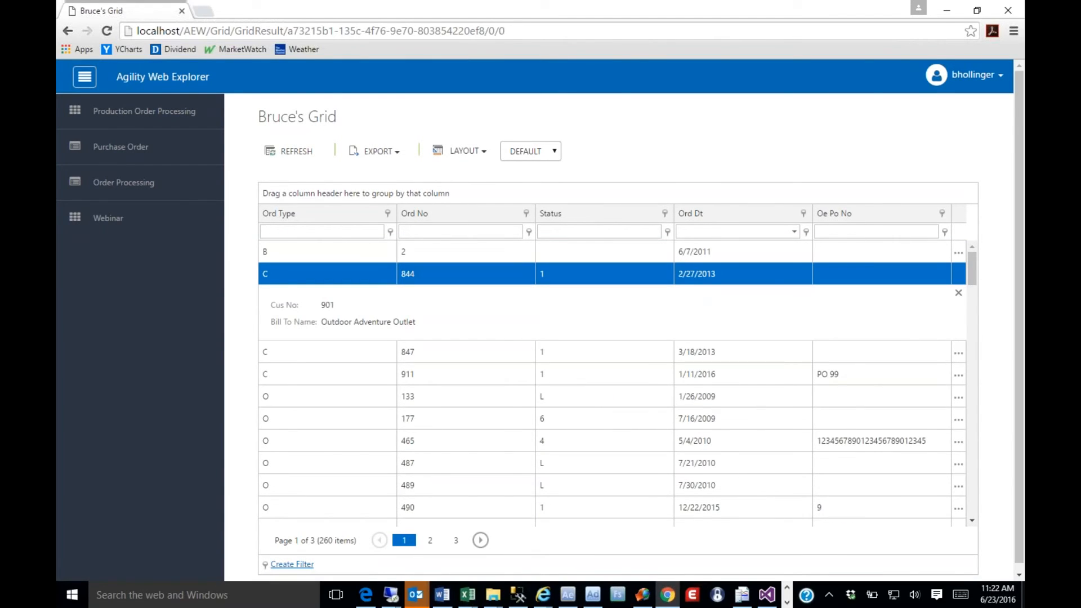
{"action": "left_click", "coordinate": [958, 292]}
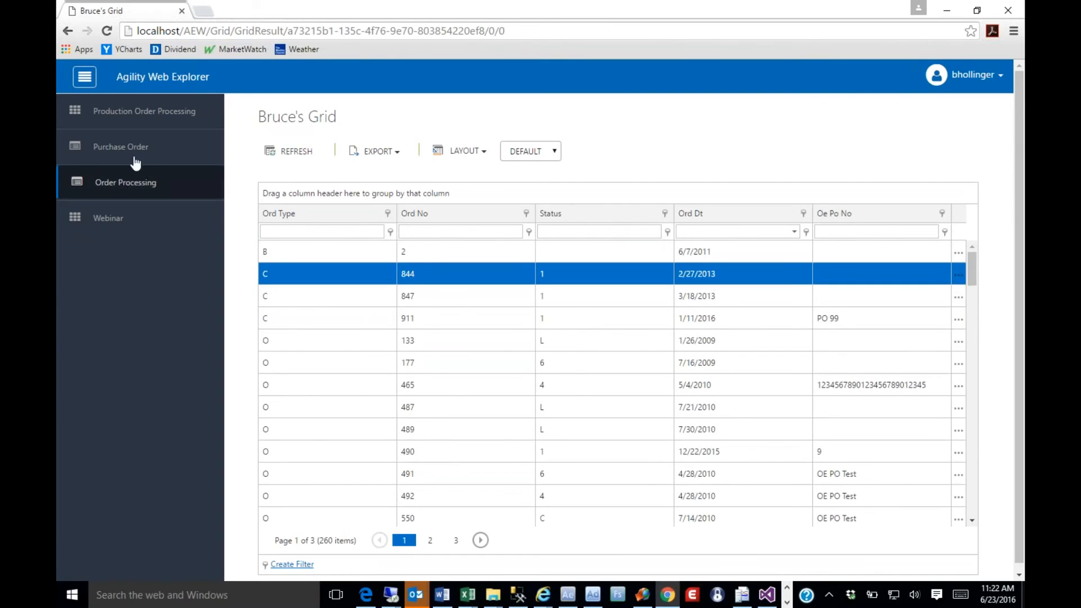
{"action": "left_click", "coordinate": [86, 86]}
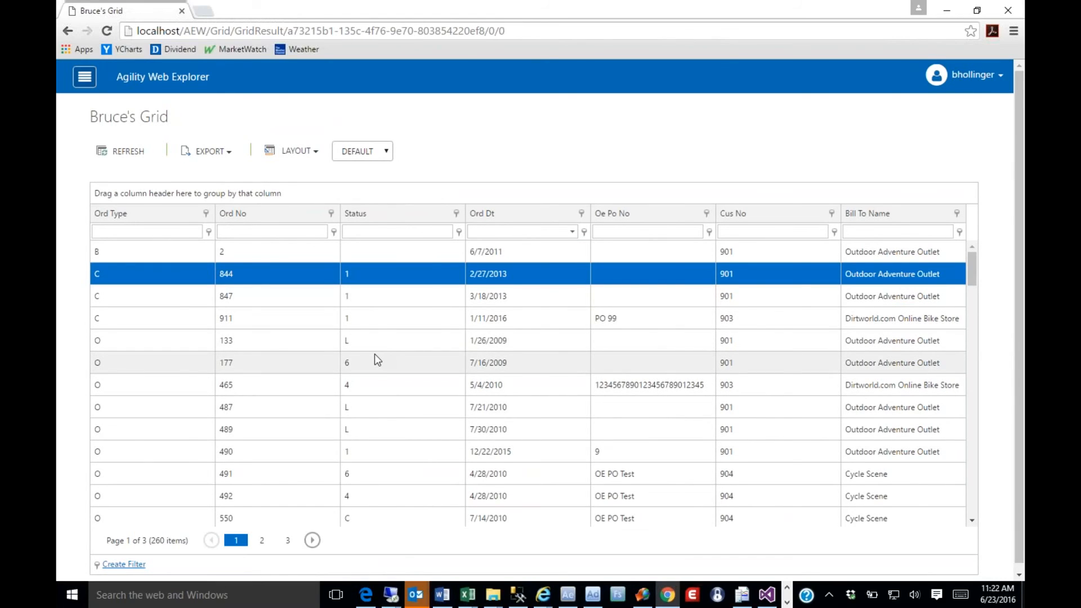
{"action": "left_click", "coordinate": [412, 324]}
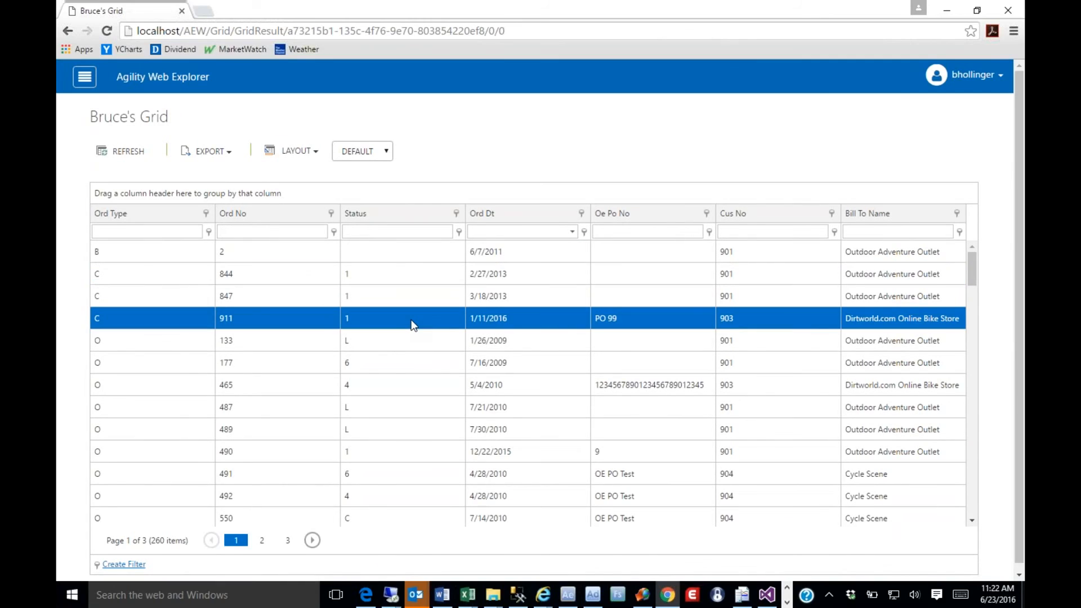